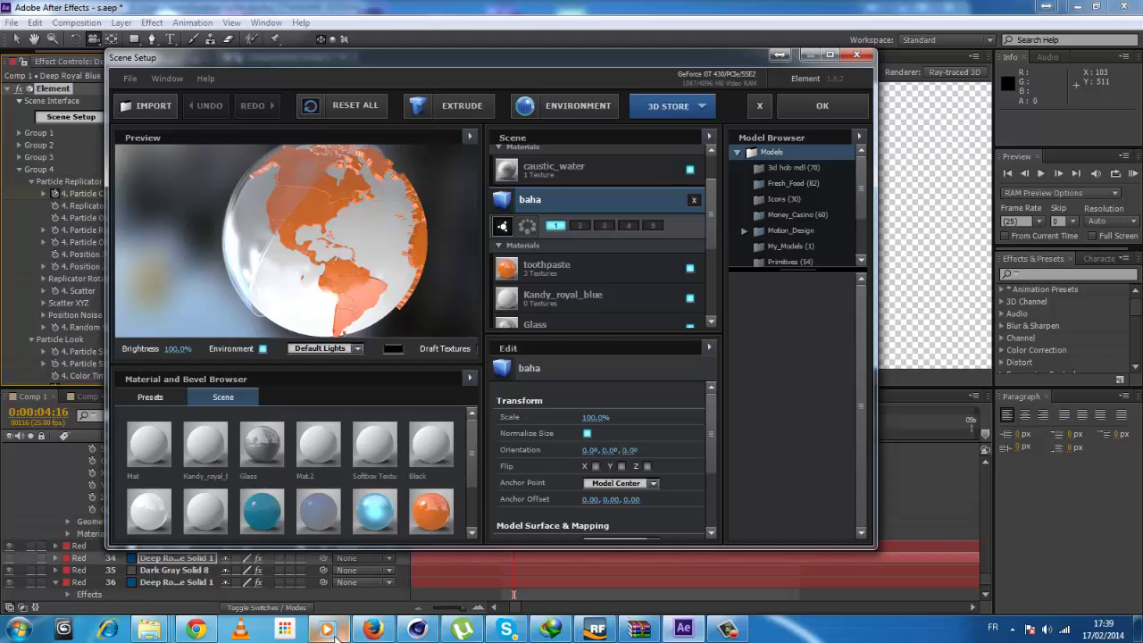
# Step: Switch to Windows Media Player, play the ttr logo video up to 00:14, pause it and minimize the player
pyautogui.moveTo(325, 631)
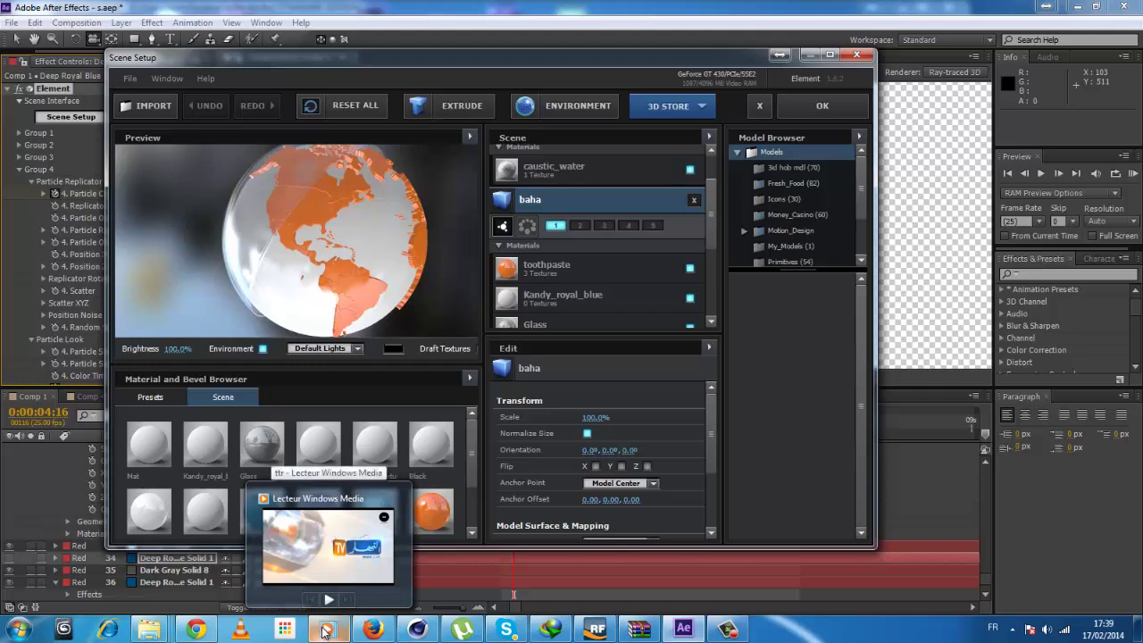
pyautogui.click(325, 631)
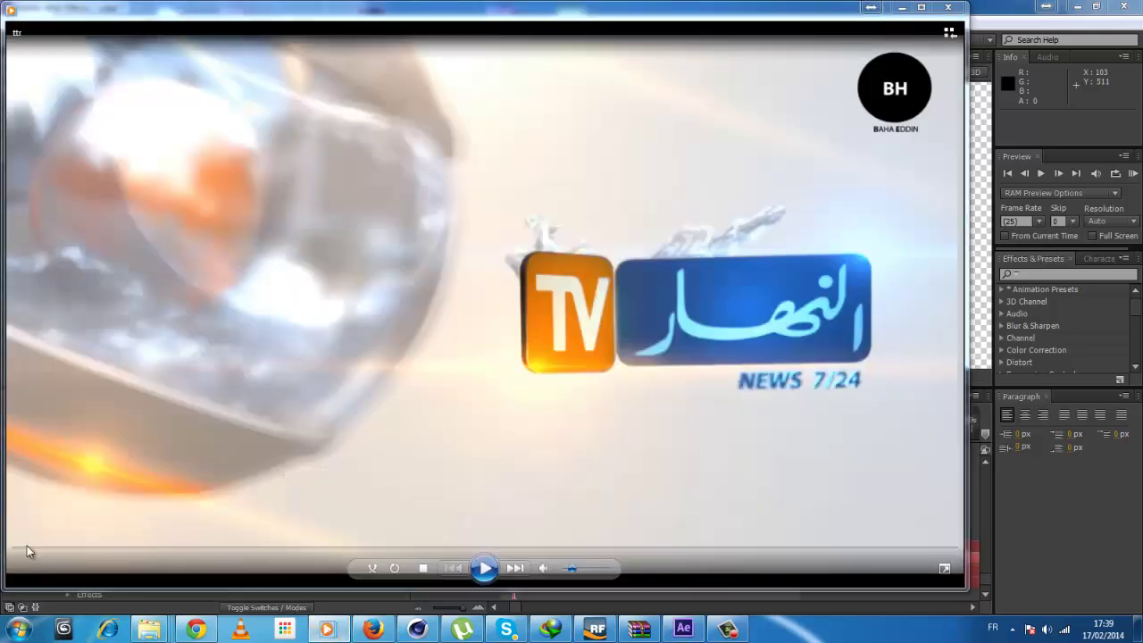
pyautogui.click(485, 569)
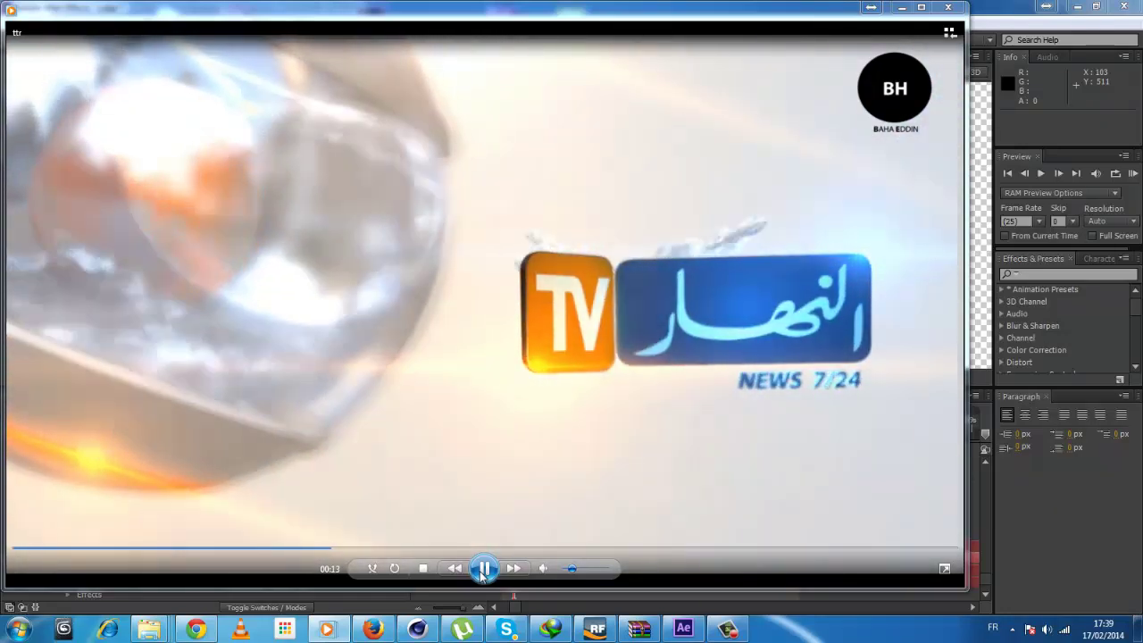
pyautogui.click(482, 570)
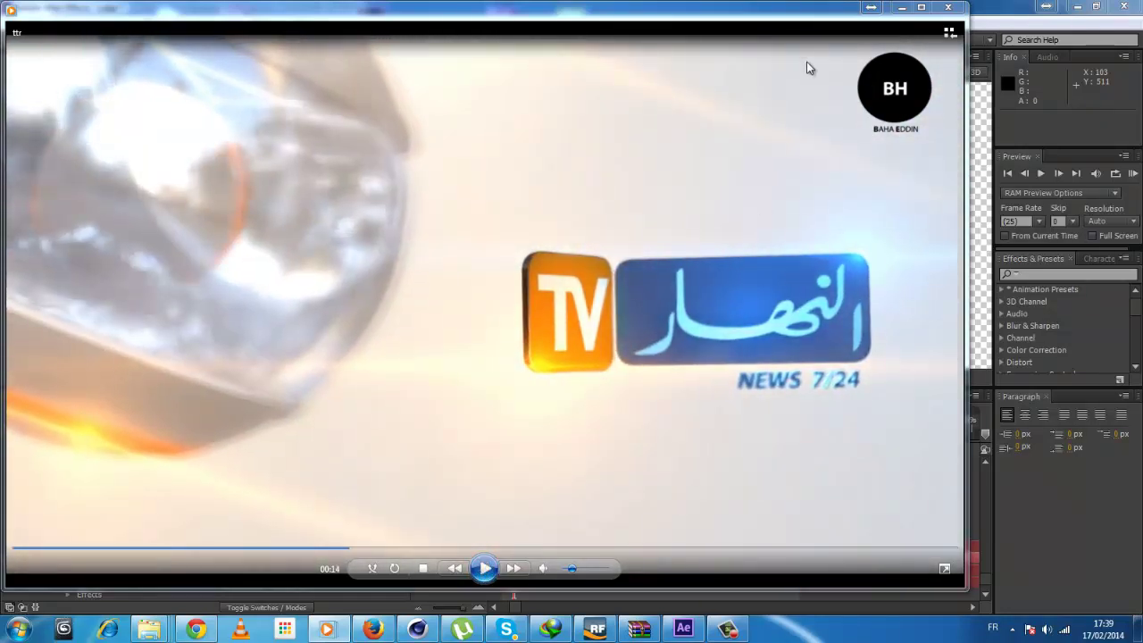
pyautogui.click(900, 9)
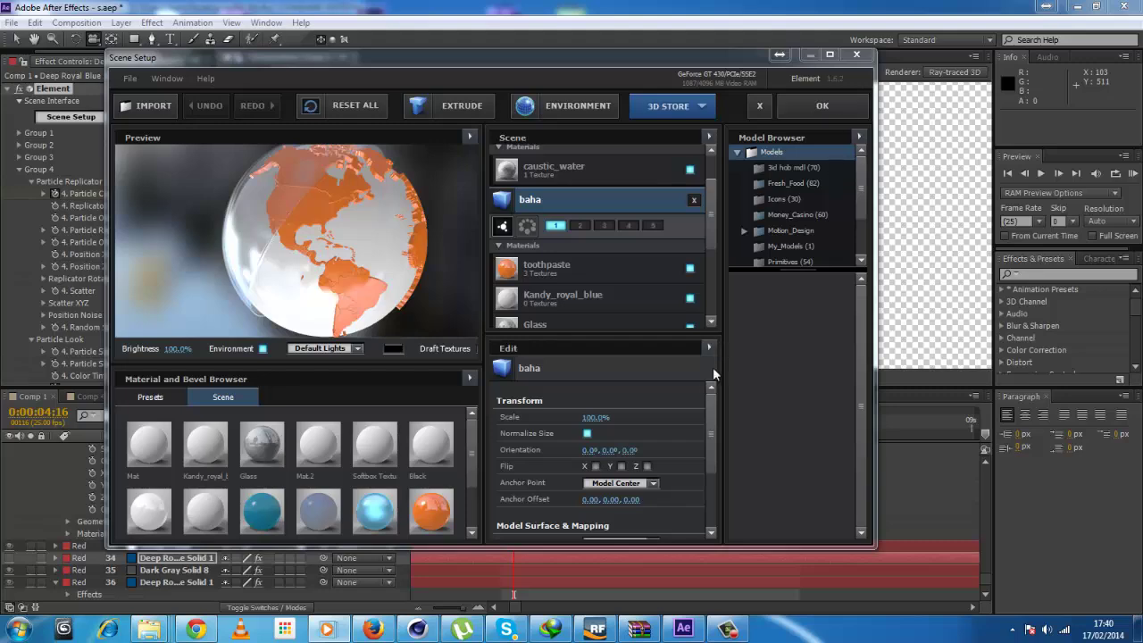
# Step: Switch to Cinema 4D and examine the earth model from several angles
pyautogui.click(416, 628)
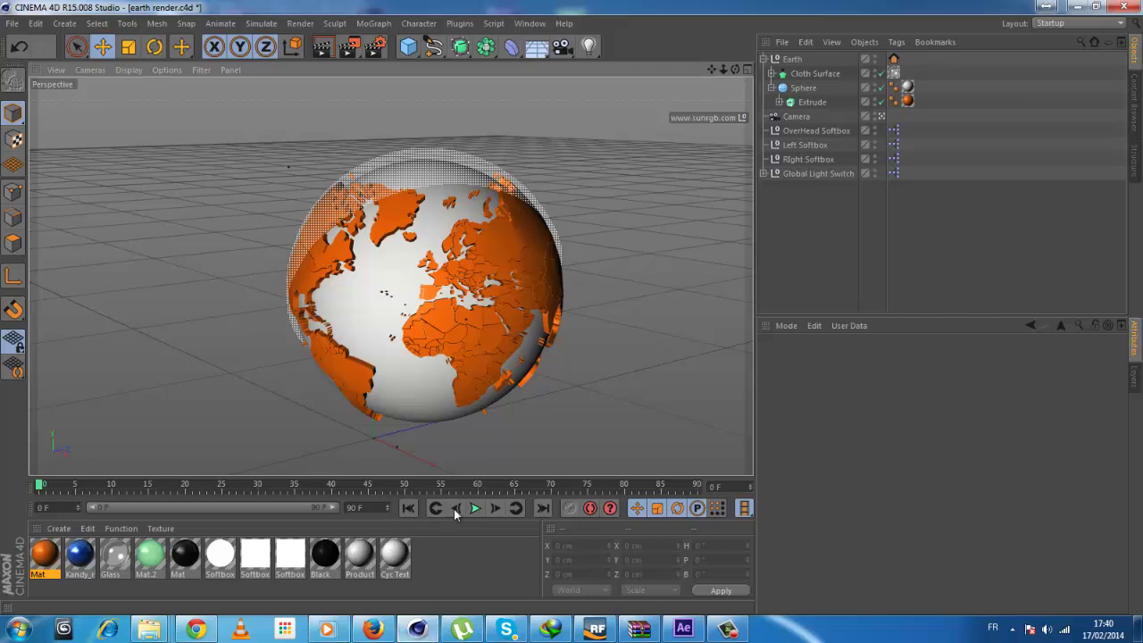
pyautogui.keyDown('alt'); pyautogui.moveTo(544, 359); pyautogui.dragTo(416, 328); pyautogui.keyUp('alt')
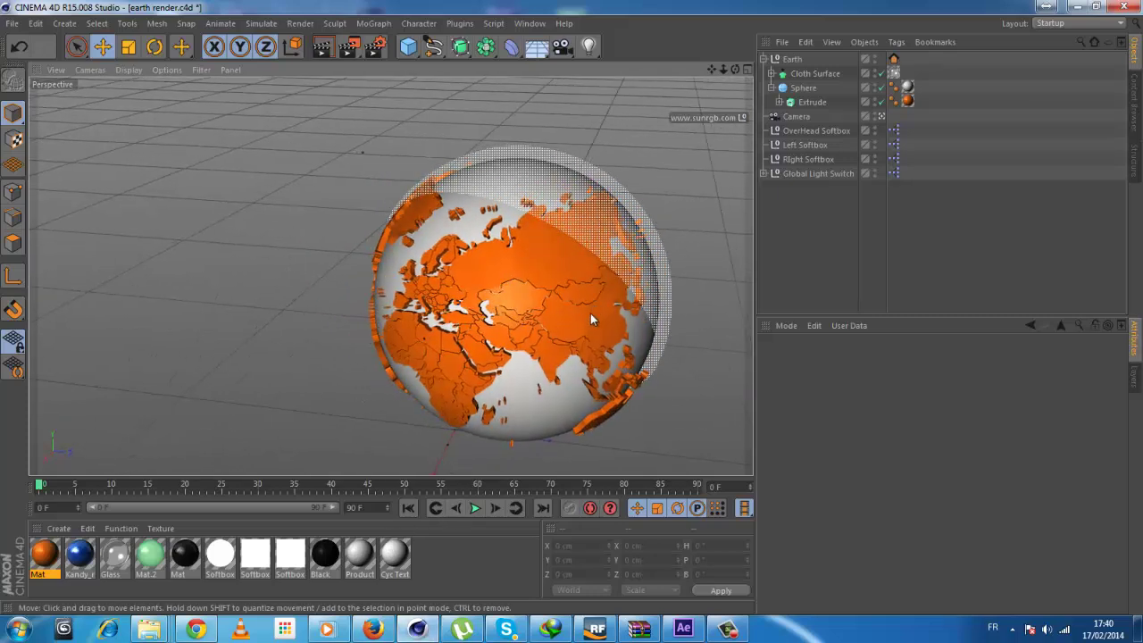
pyautogui.keyDown('alt'); pyautogui.moveTo(691, 345); pyautogui.dragTo(571, 420); pyautogui.keyUp('alt')
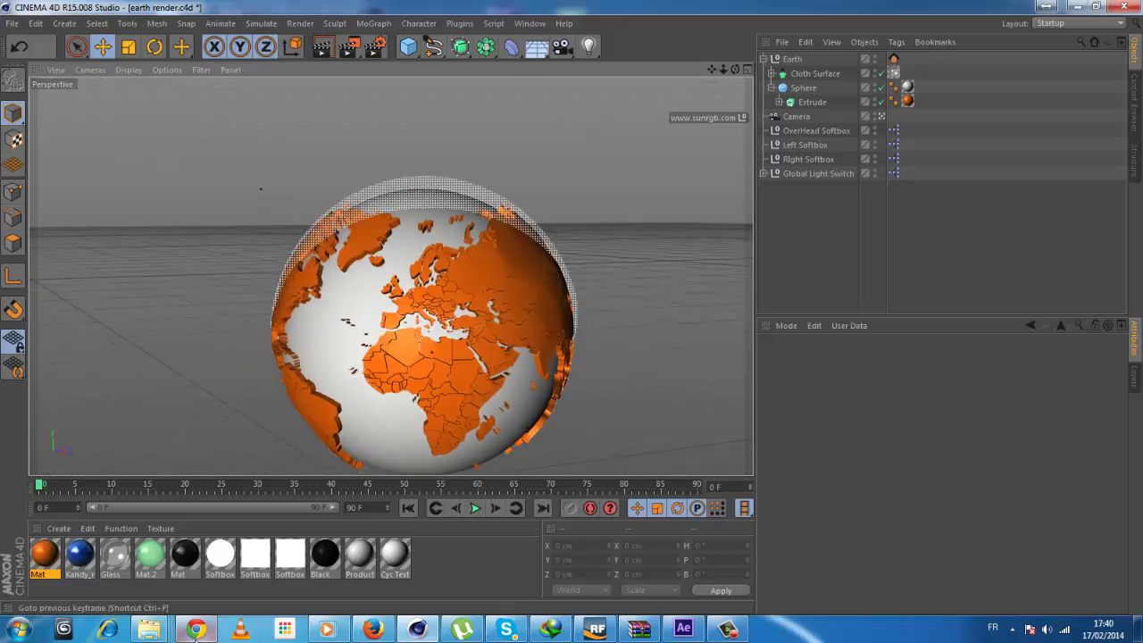
# Step: Review the ttr video in Windows Media Player at the 00:02 globe shot and the 00:10 water shot, then return to Cinema 4D
pyautogui.click(228, 579)
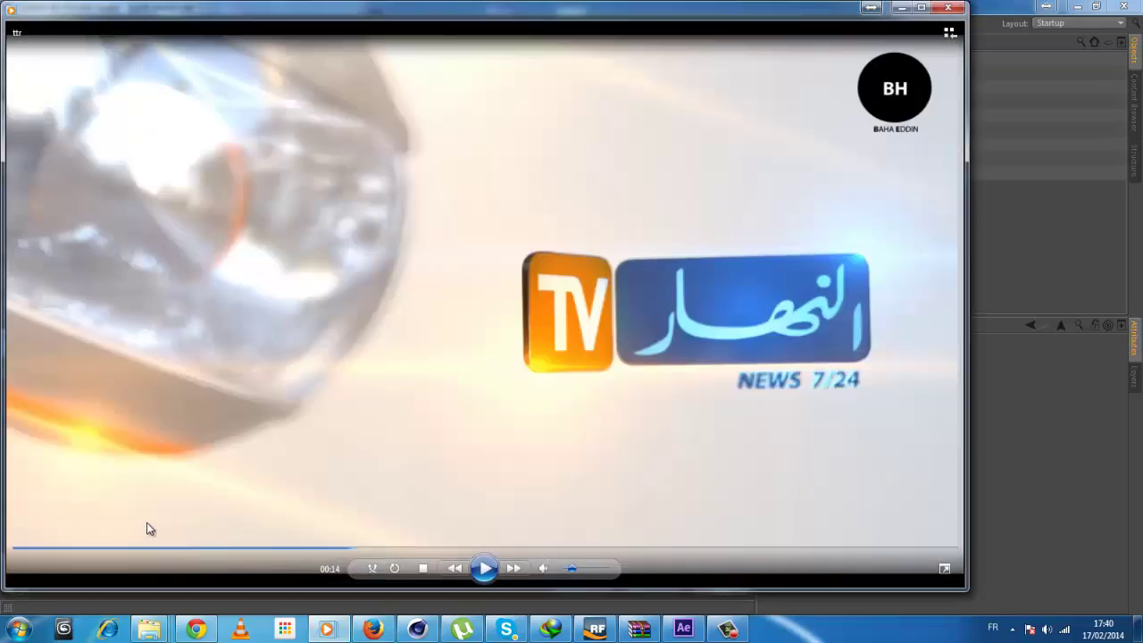
pyautogui.click(87, 549)
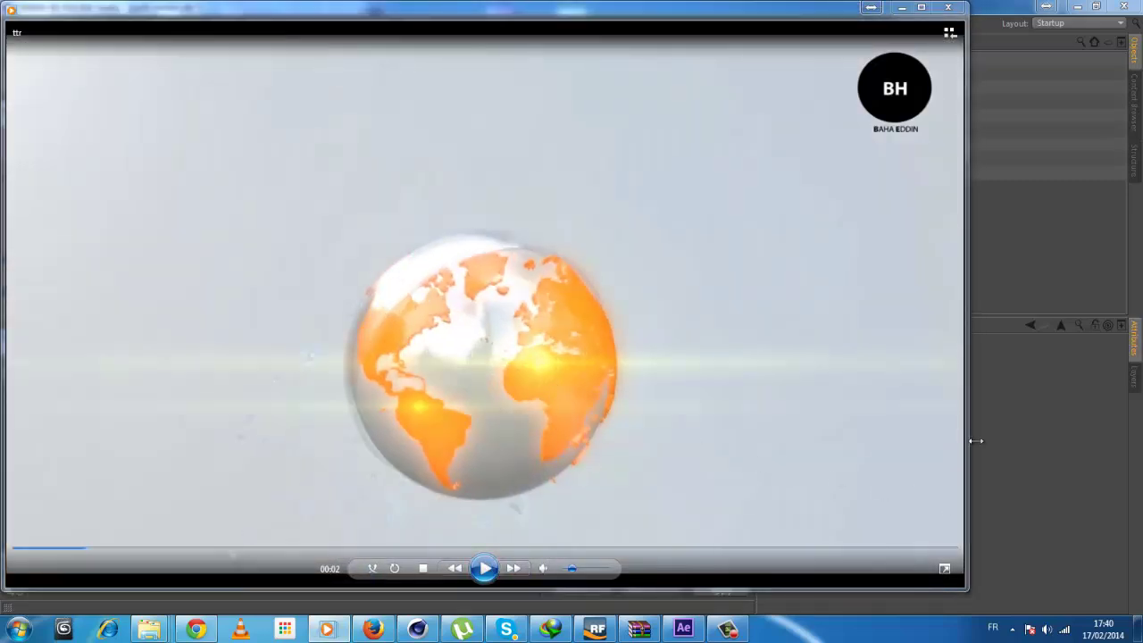
pyautogui.click(982, 434)
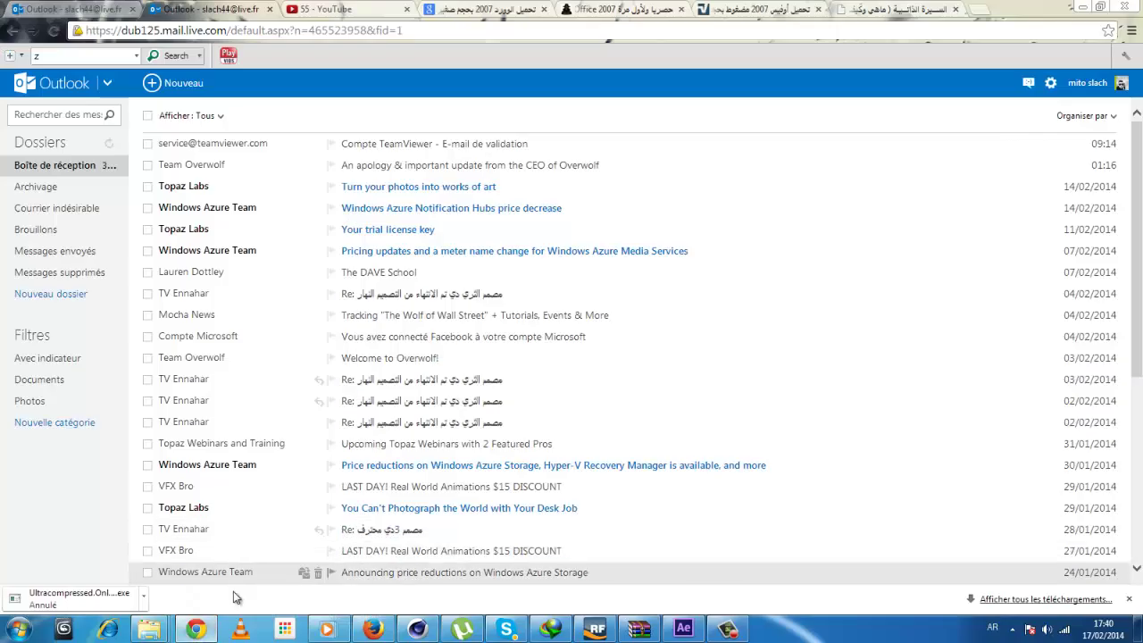
pyautogui.click(325, 629)
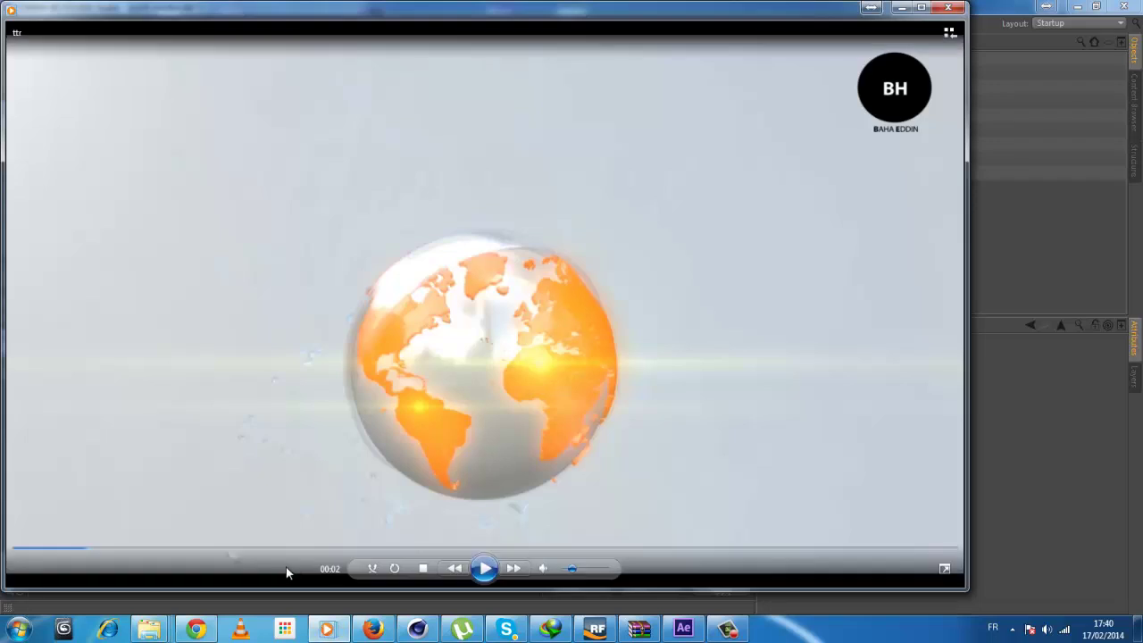
pyautogui.click(259, 548)
pyautogui.click(483, 569)
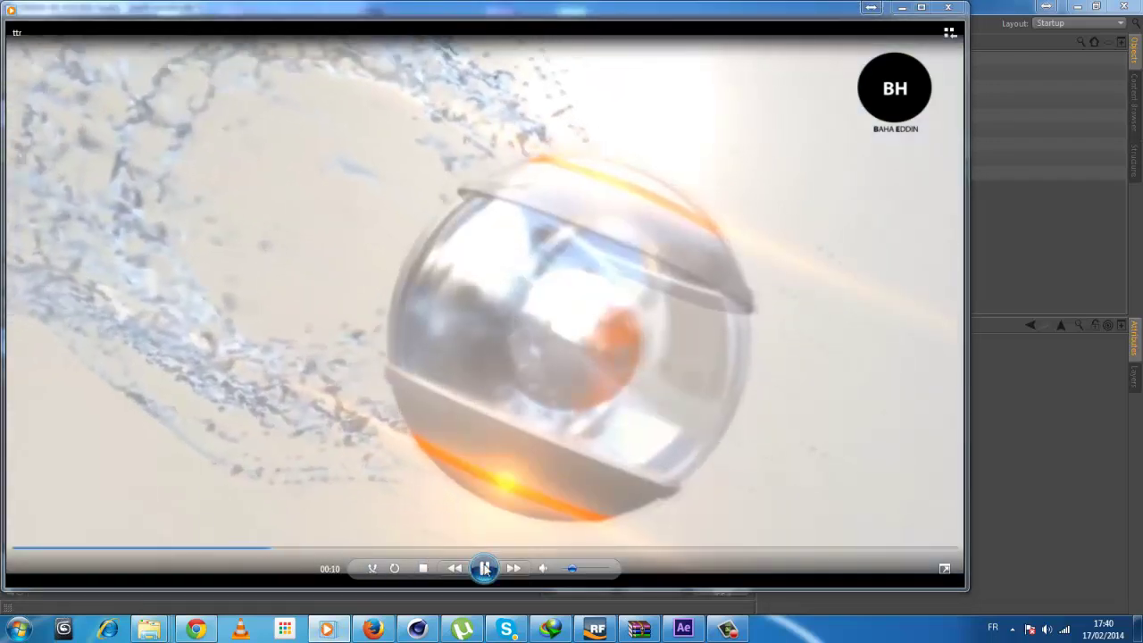
pyautogui.click(483, 569)
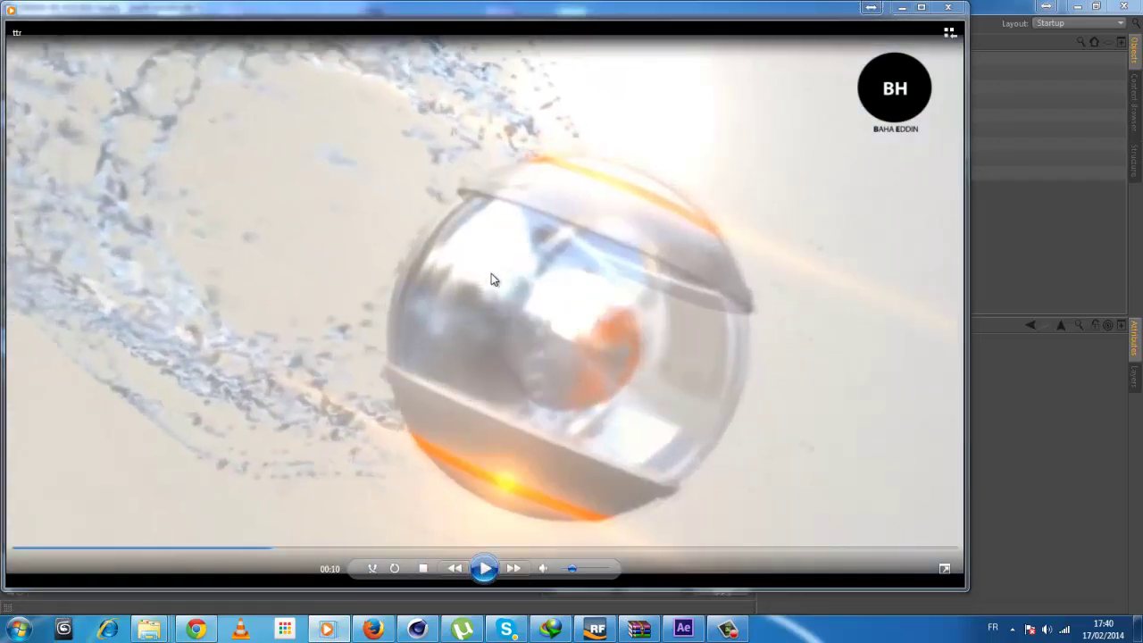
pyautogui.click(1108, 488)
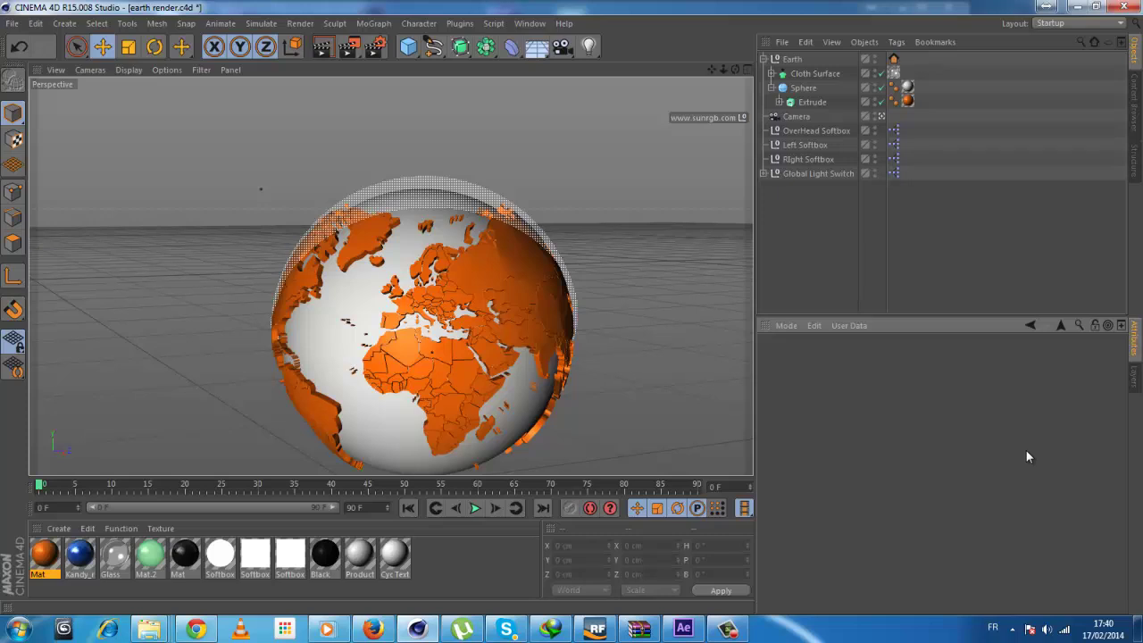
# Step: Switch to After Effects and examine the baha globe from several angles in the Scene Setup preview
pyautogui.press('9')
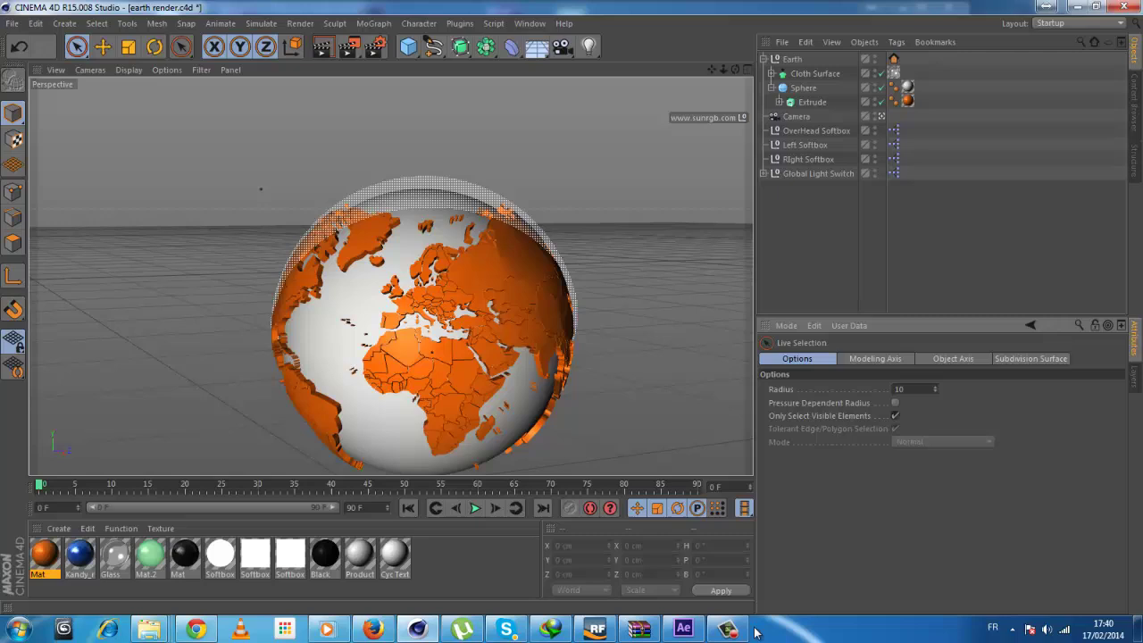
pyautogui.click(682, 629)
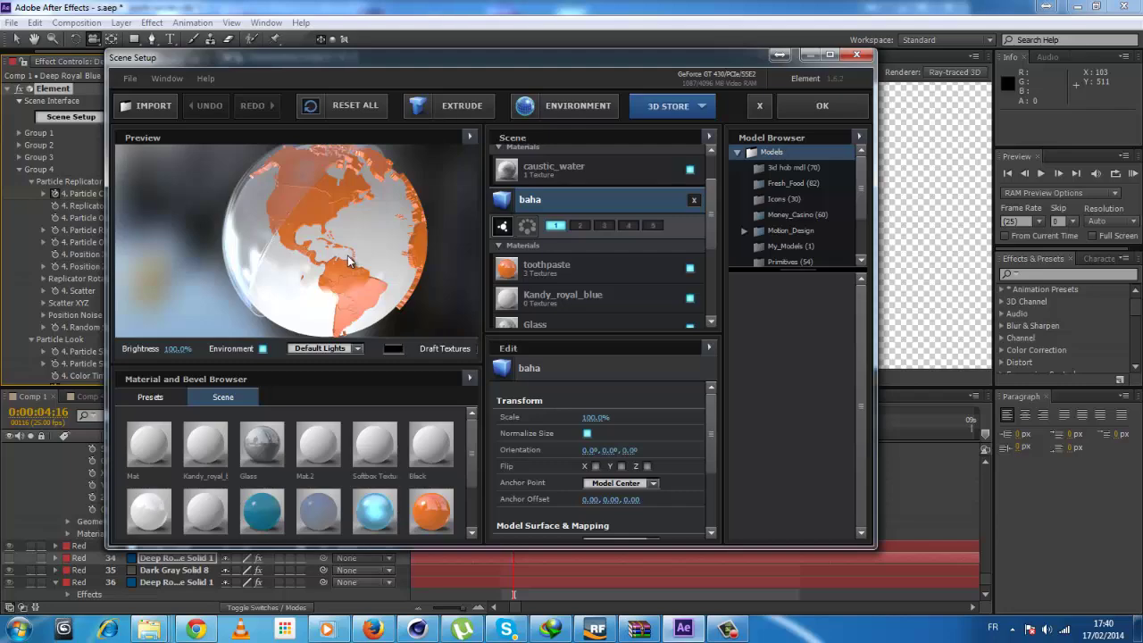
pyautogui.moveTo(327, 266); pyautogui.dragTo(344, 242)
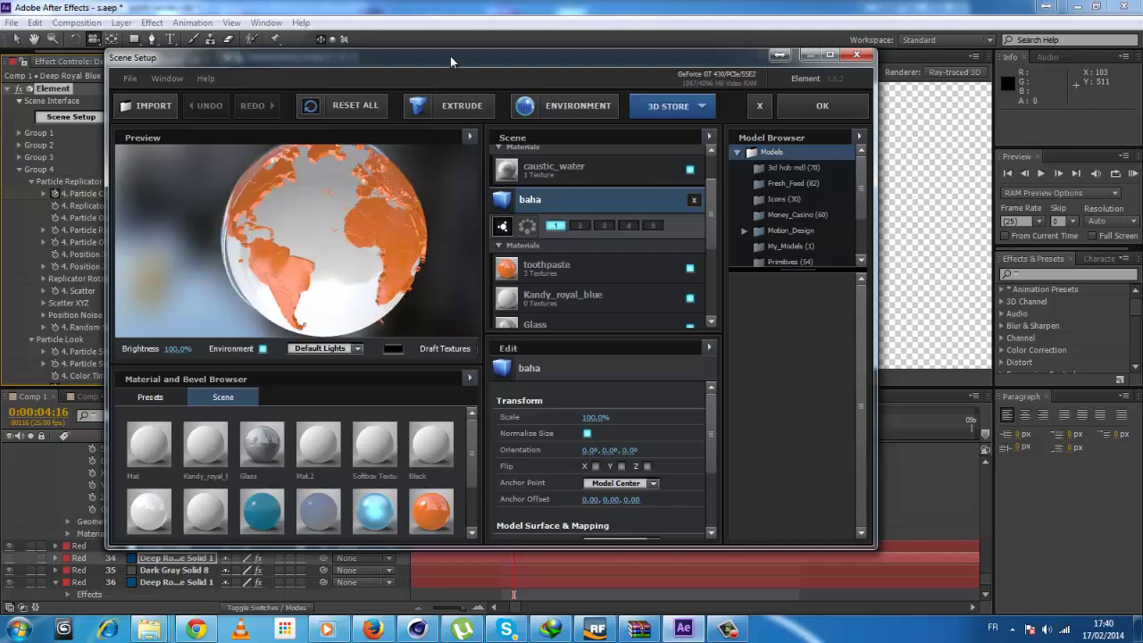
pyautogui.moveTo(449, 55); pyautogui.dragTo(570, 64)
pyautogui.moveTo(672, 89); pyautogui.dragTo(531, 162)
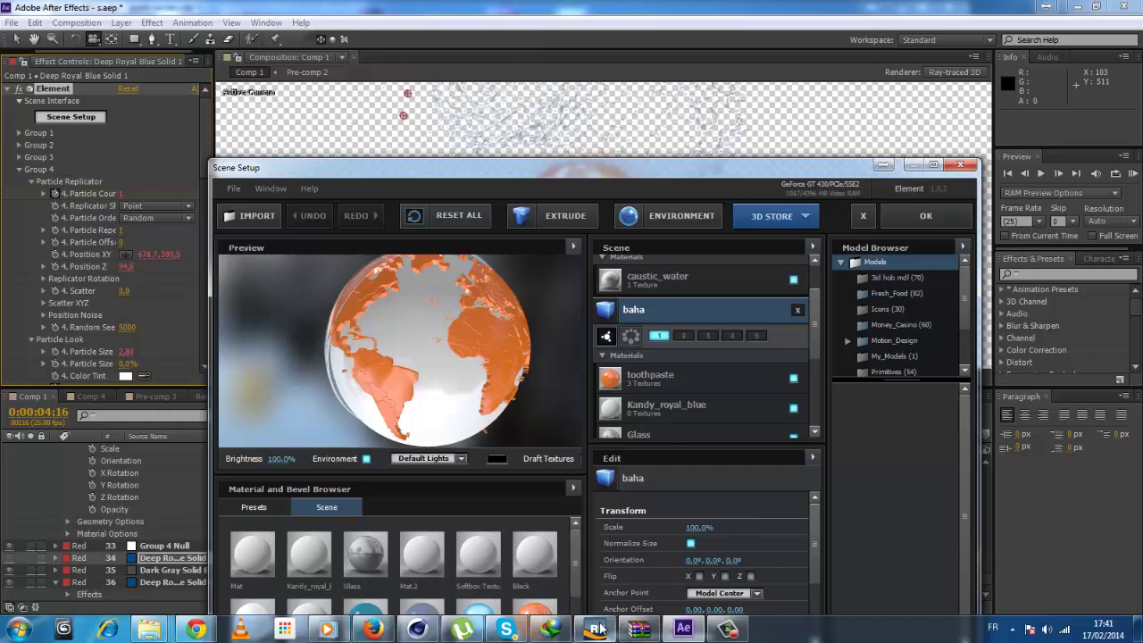
pyautogui.moveTo(594, 628)
pyautogui.scroll(-3, 475, 377)
pyautogui.scroll(3, 475, 377)
pyautogui.moveTo(607, 172); pyautogui.dragTo(512, 59)
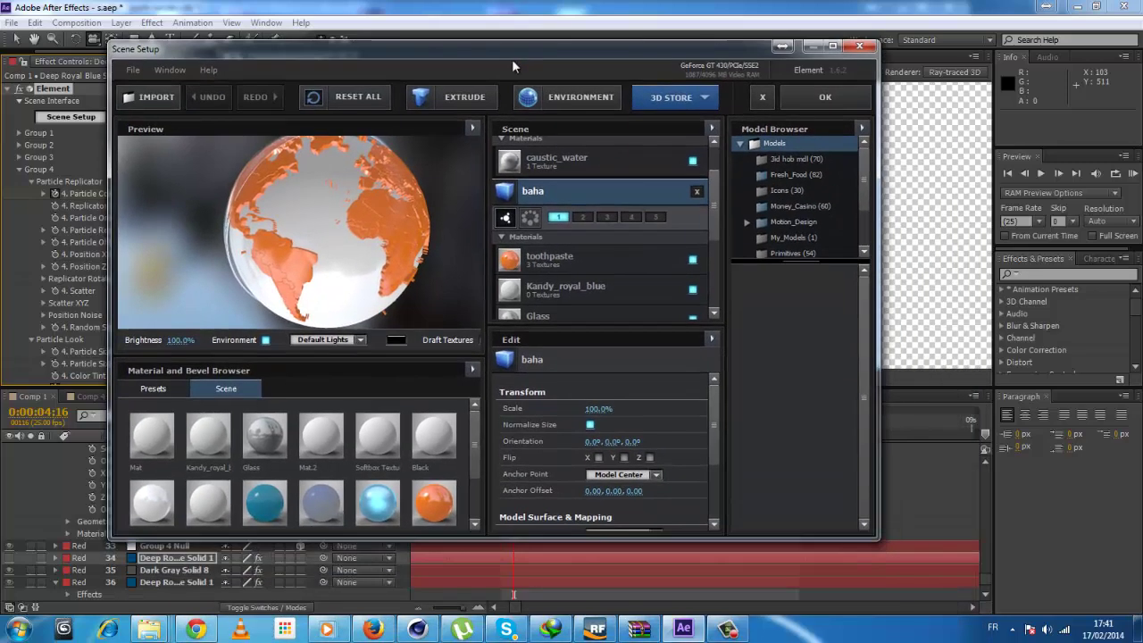
pyautogui.moveTo(366, 227); pyautogui.dragTo(325, 233)
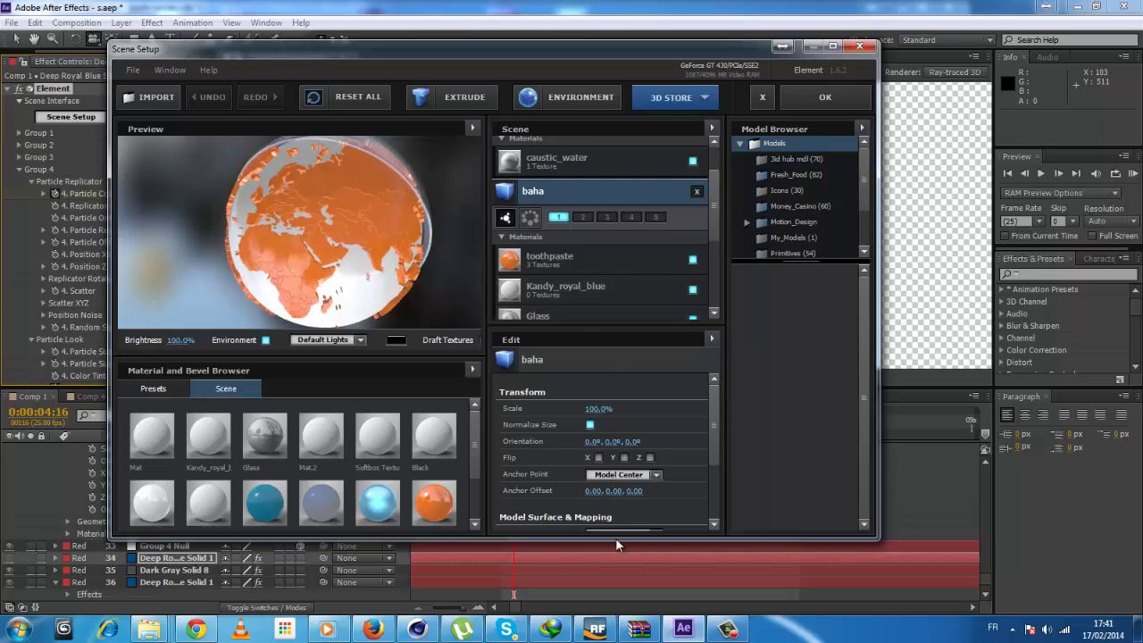
# Step: Examine the water particle mesh around the spheres in RealFlow, switching to Cinema 4D to compare it with the earth model
pyautogui.click(596, 626)
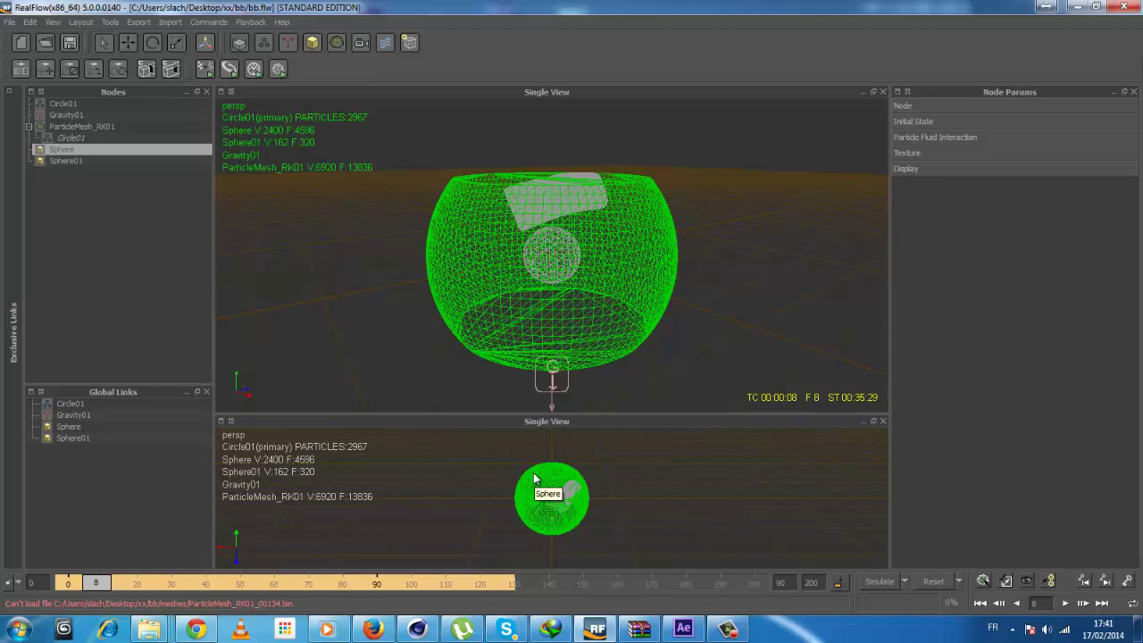
pyautogui.click(597, 629)
pyautogui.click(596, 629)
pyautogui.click(419, 634)
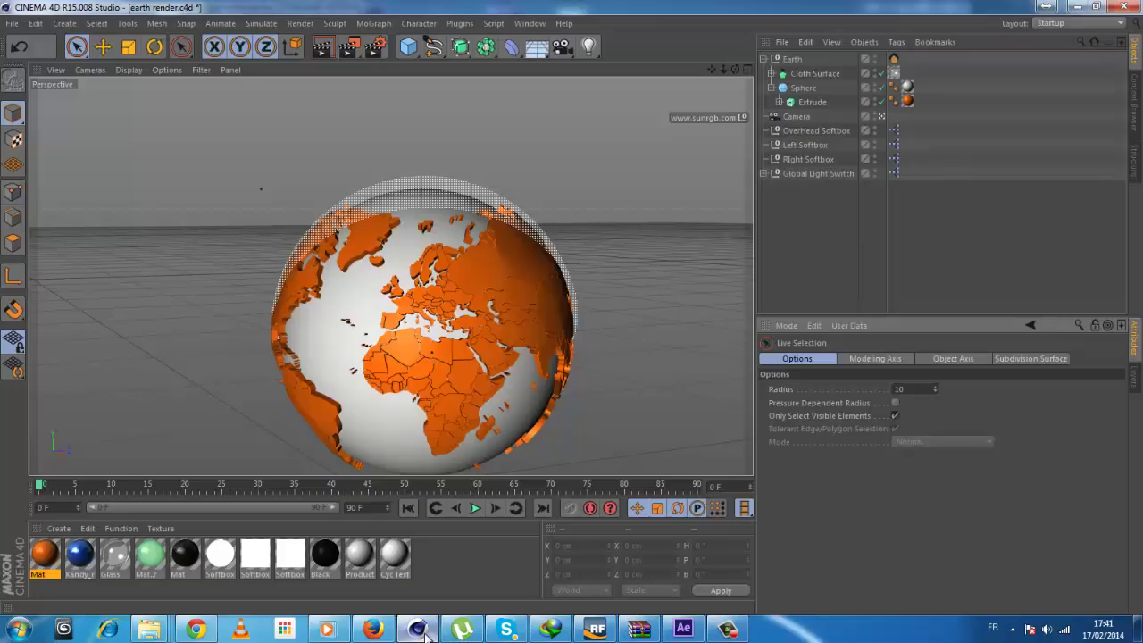
pyautogui.click(419, 629)
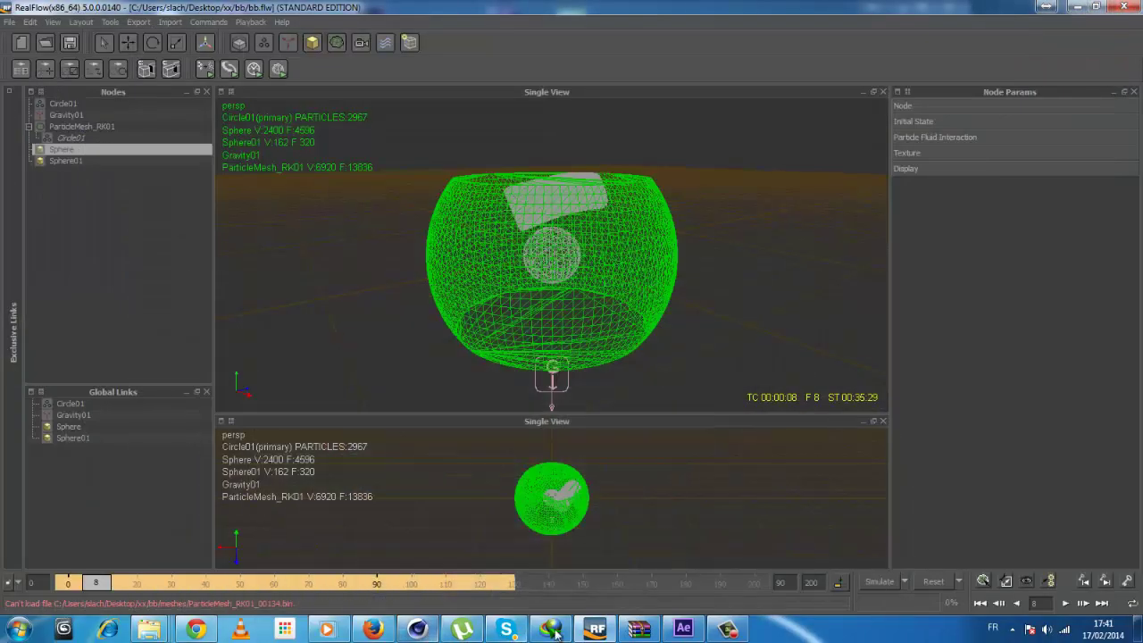
pyautogui.click(596, 629)
pyautogui.click(596, 630)
pyautogui.keyDown('alt'); pyautogui.moveTo(527, 304); pyautogui.dragTo(565, 327); pyautogui.keyUp('alt')
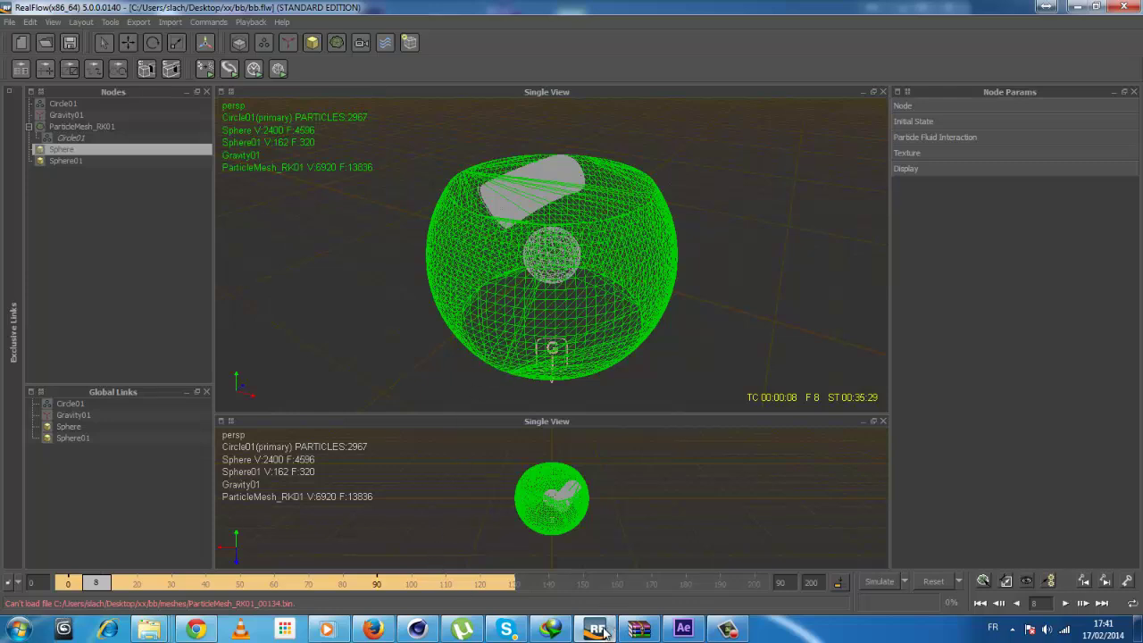
pyautogui.click(417, 629)
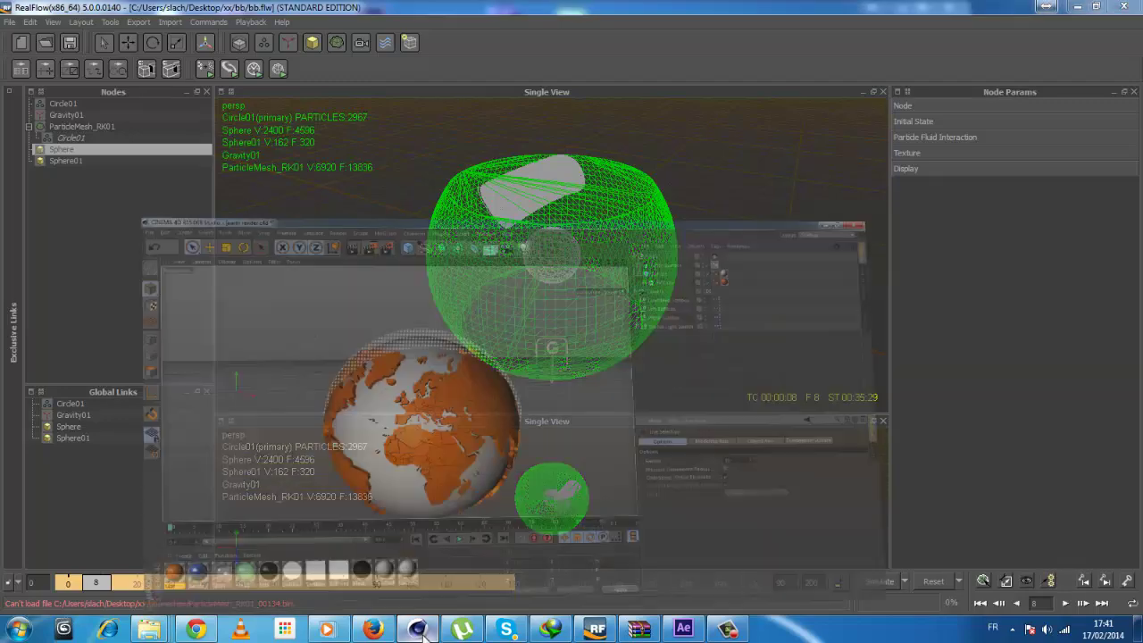
pyautogui.click(421, 630)
# Step: Return to After Effects, maximize the Scene Setup window and rotate the baha globe in the preview
pyautogui.click(682, 629)
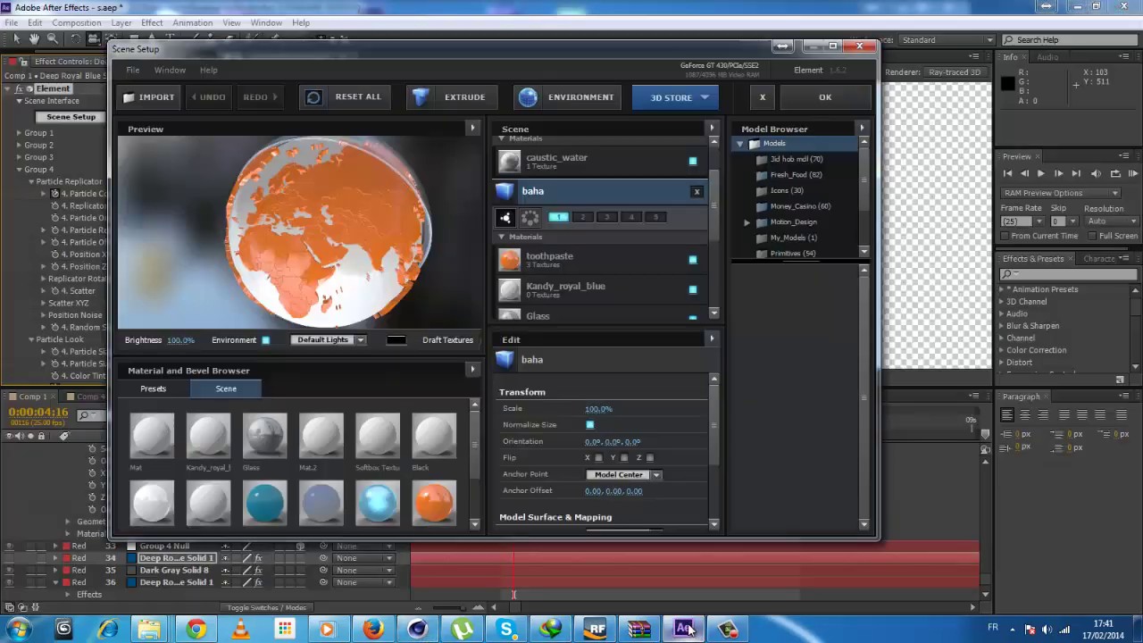
pyautogui.moveTo(344, 250); pyautogui.dragTo(348, 182)
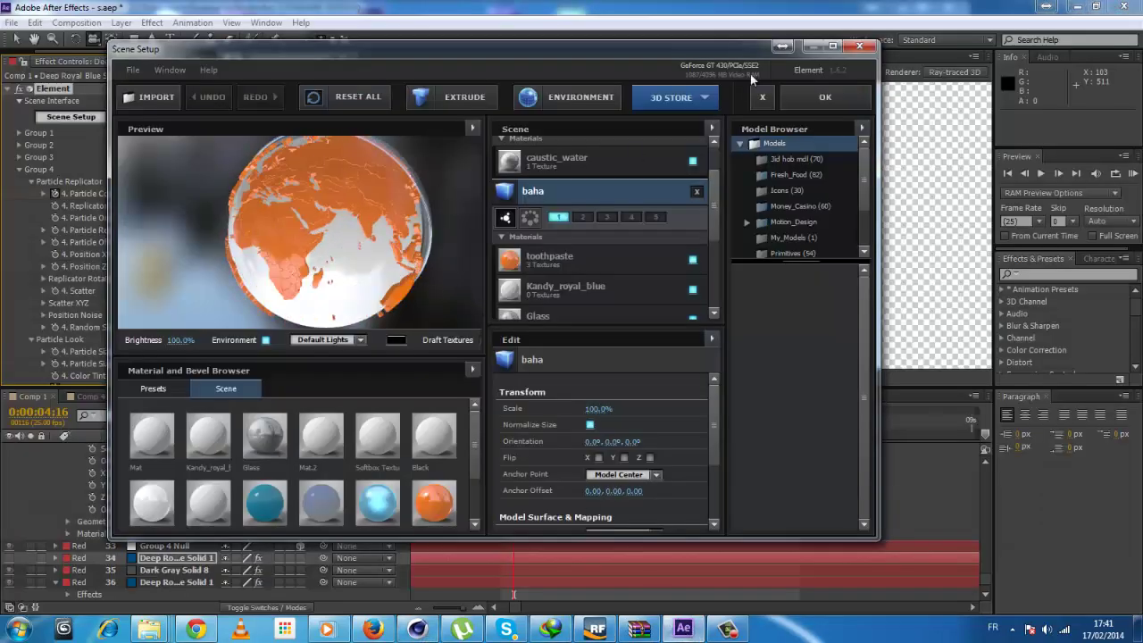
pyautogui.click(833, 47)
pyautogui.moveTo(392, 223); pyautogui.dragTo(375, 246)
# Step: Select the bb_008 water sequence to preview it and accept the Scene Setup
pyautogui.scroll(2, 768, 186)
pyautogui.click(719, 113)
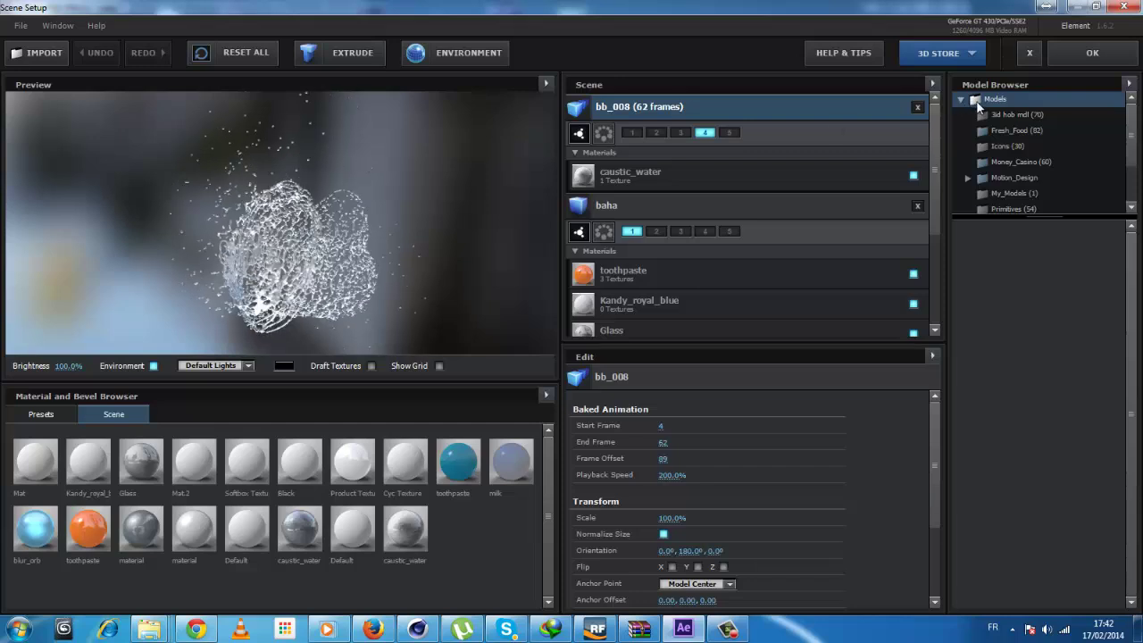
pyautogui.click(1096, 55)
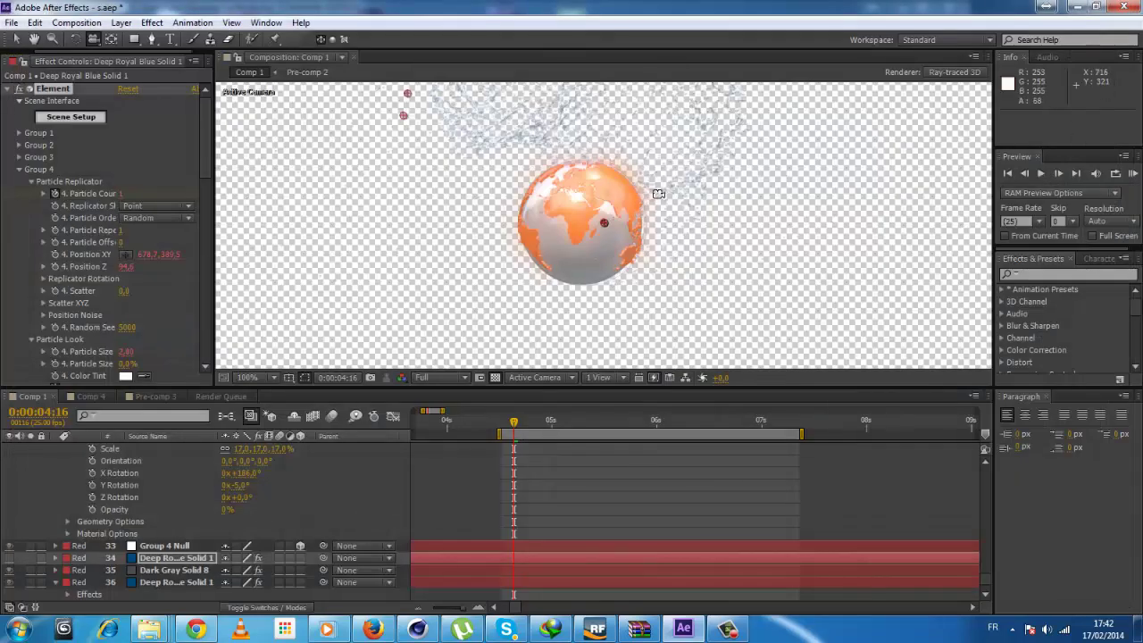
# Step: Turn off the transparency grid in Comp 1's view and orbit Camera 4 around the globe and water
pyautogui.press(',')
pyautogui.click(494, 378)
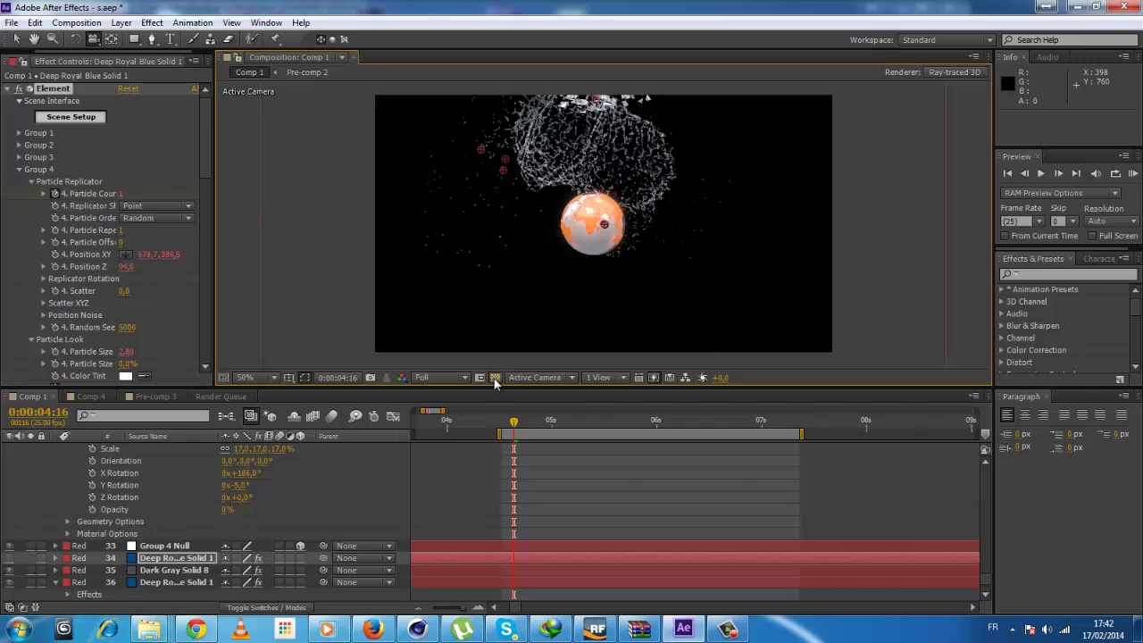
pyautogui.click(495, 378)
pyautogui.click(495, 379)
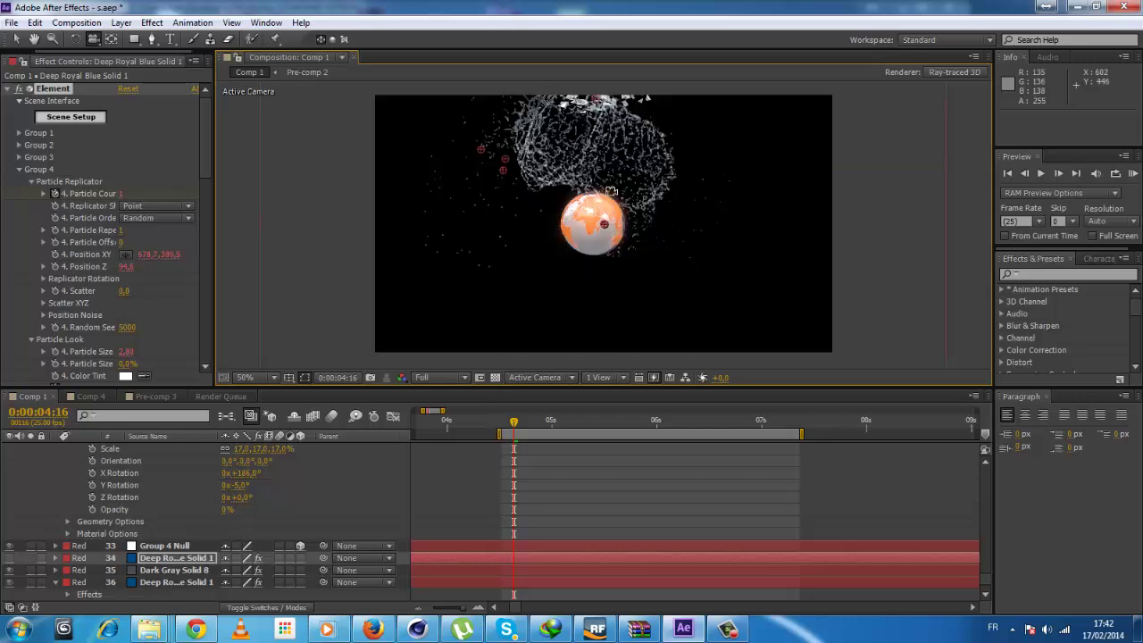
pyautogui.moveTo(600, 198); pyautogui.dragTo(538, 293)
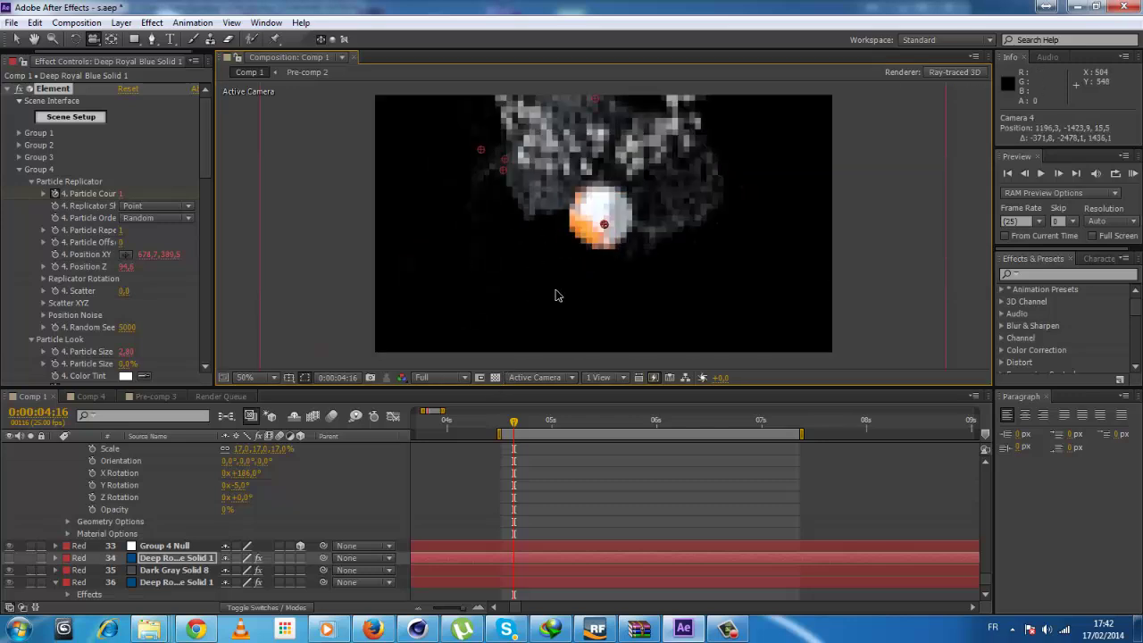
pyautogui.press('.')
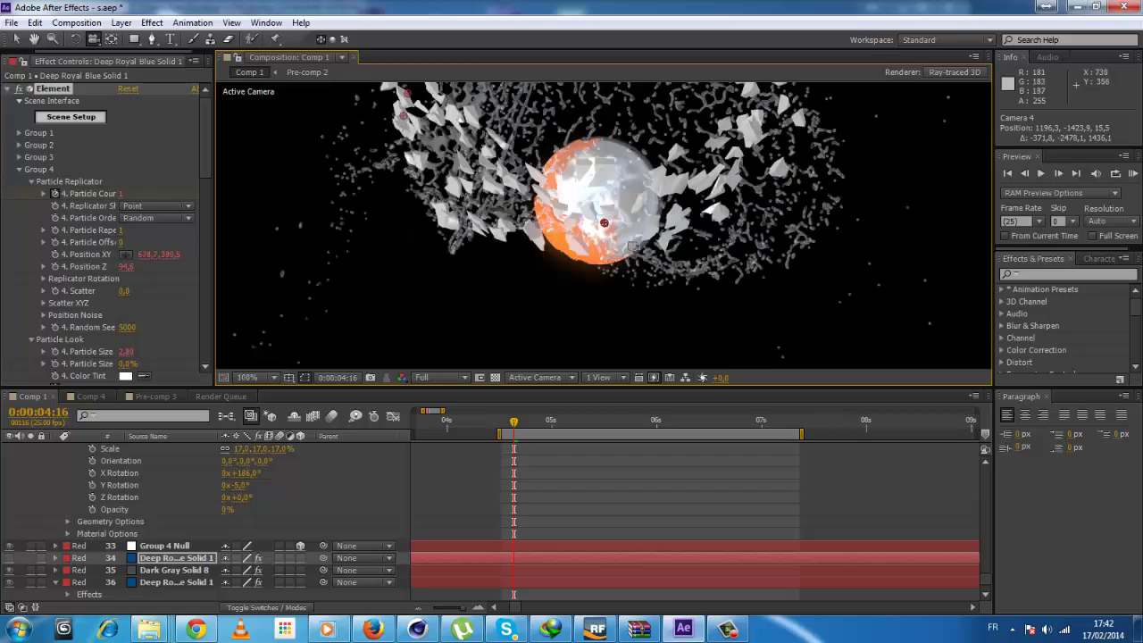
# Step: Switch to Windows Media Player and rewind the ttr video to the shot of the metallic sphere at about 5 seconds
pyautogui.click(328, 630)
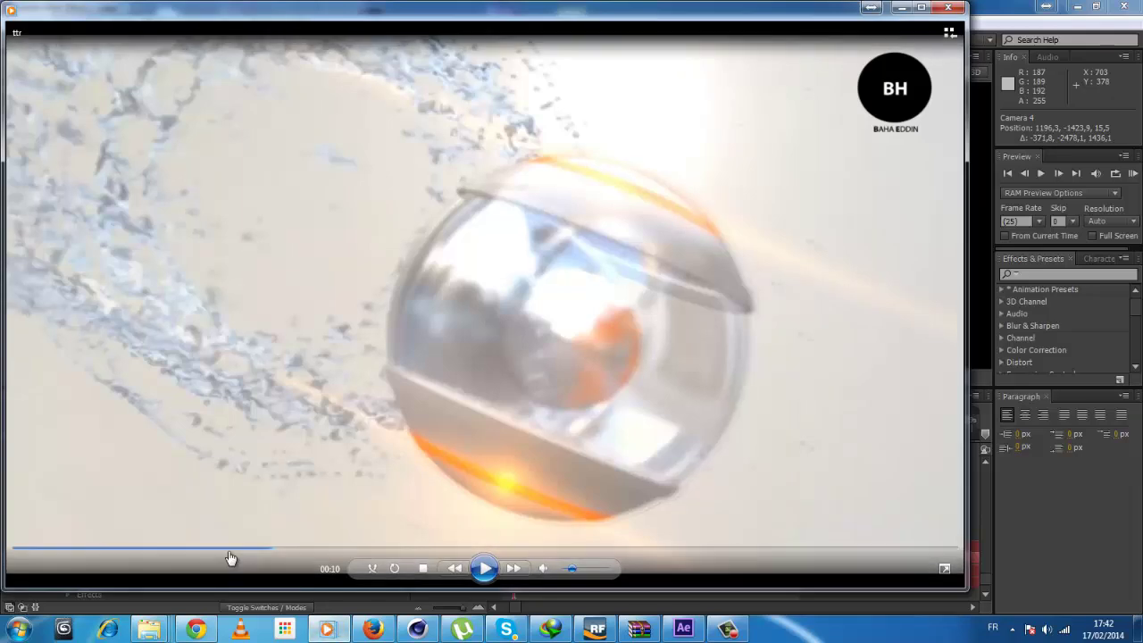
pyautogui.click(483, 569)
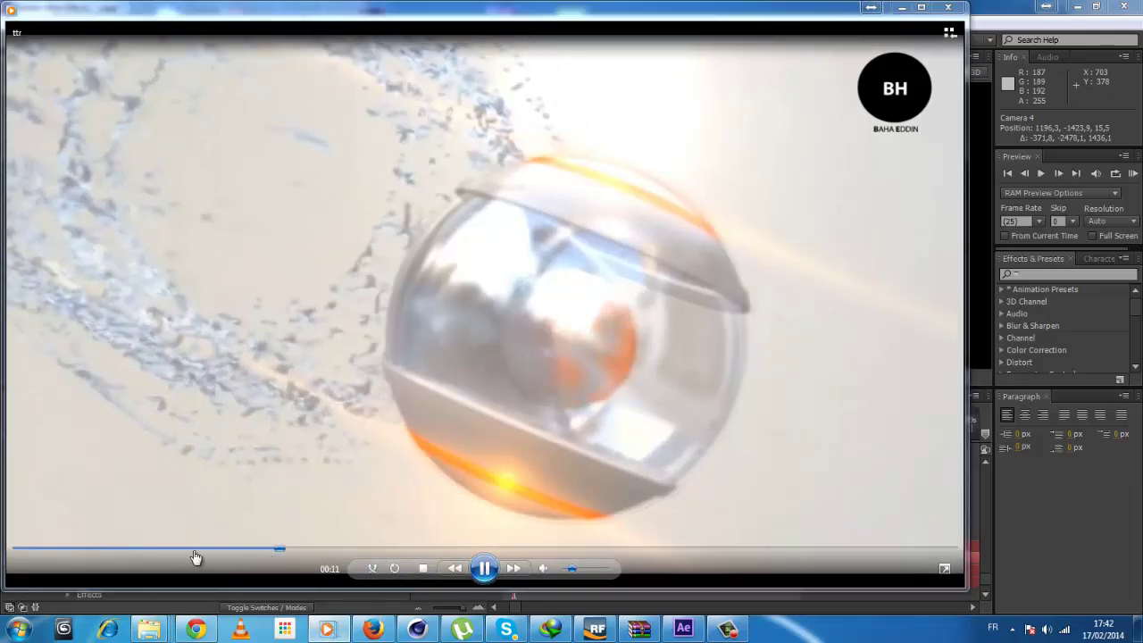
pyautogui.click(191, 547)
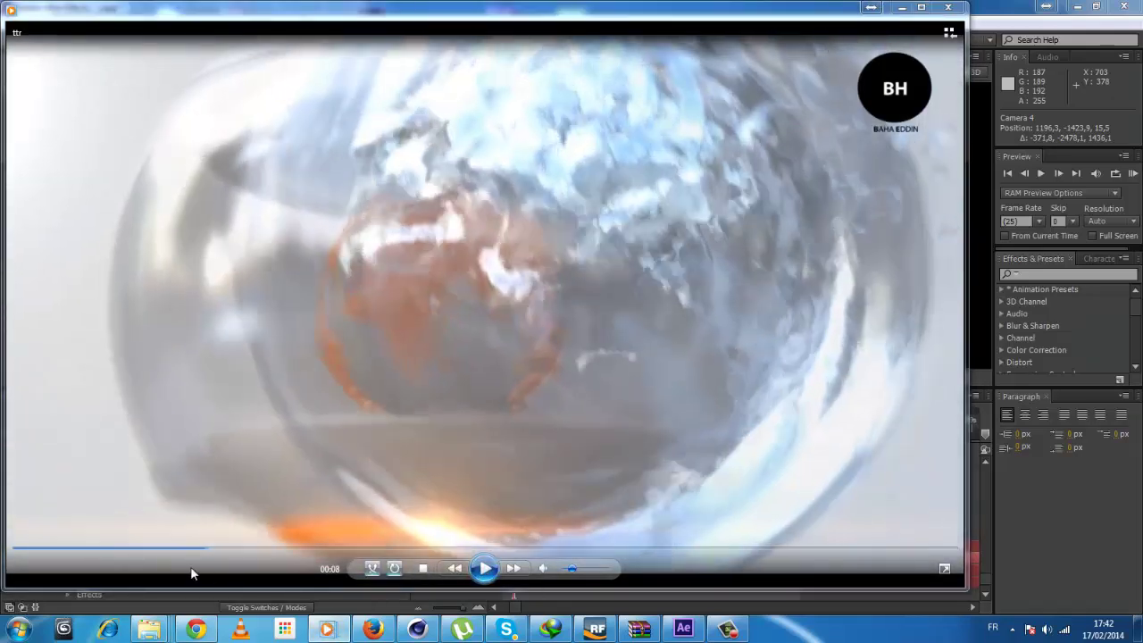
pyautogui.click(132, 547)
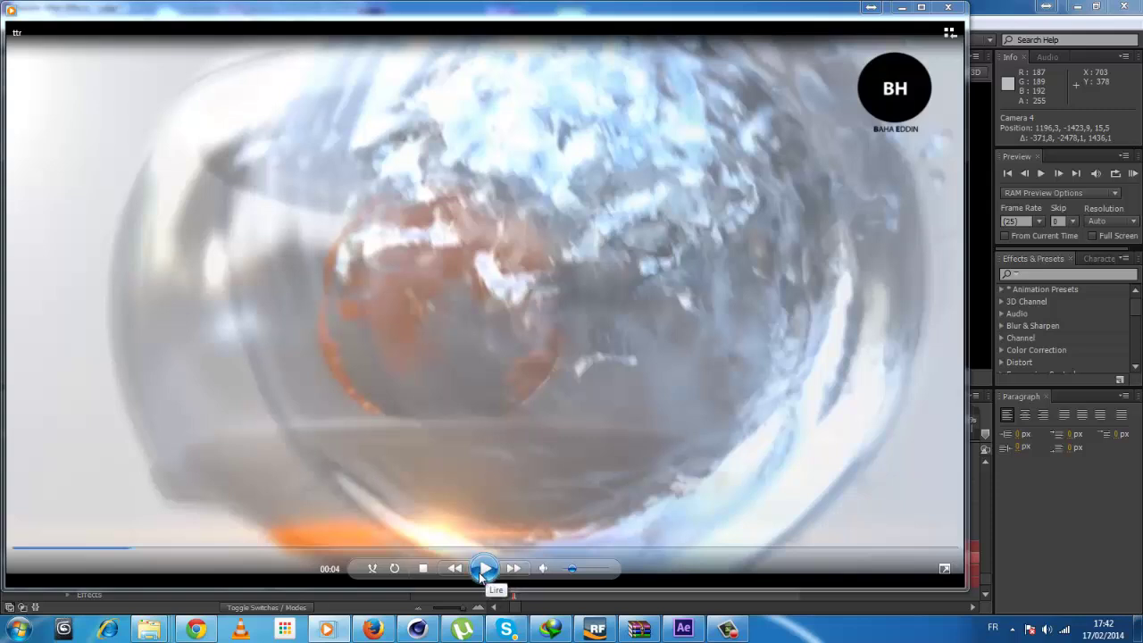
pyautogui.click(87, 547)
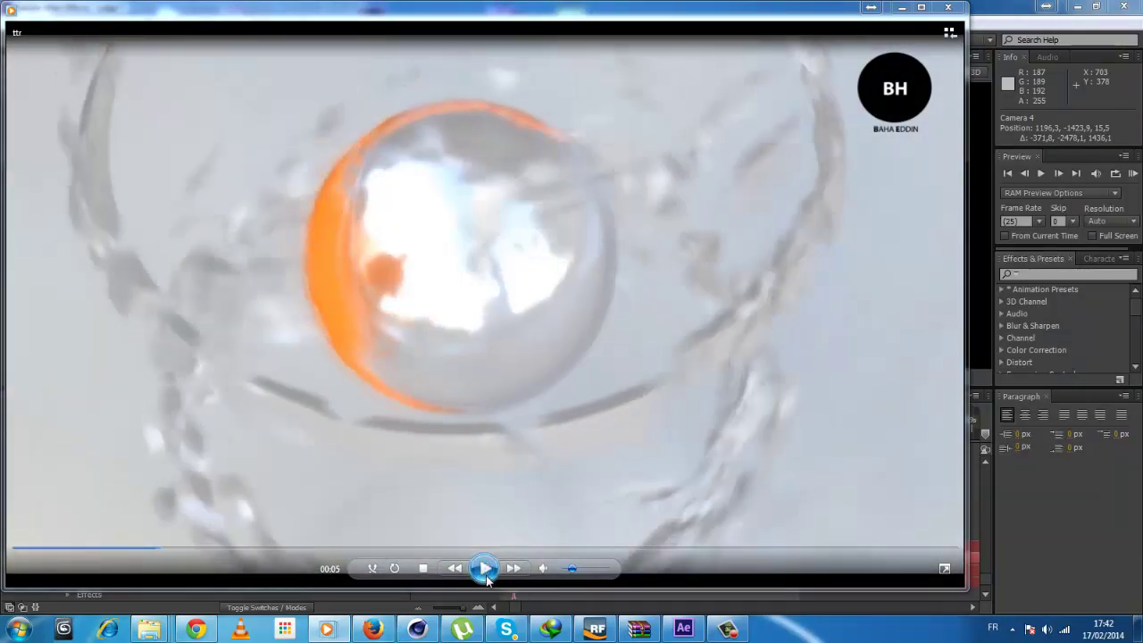
pyautogui.click(476, 571)
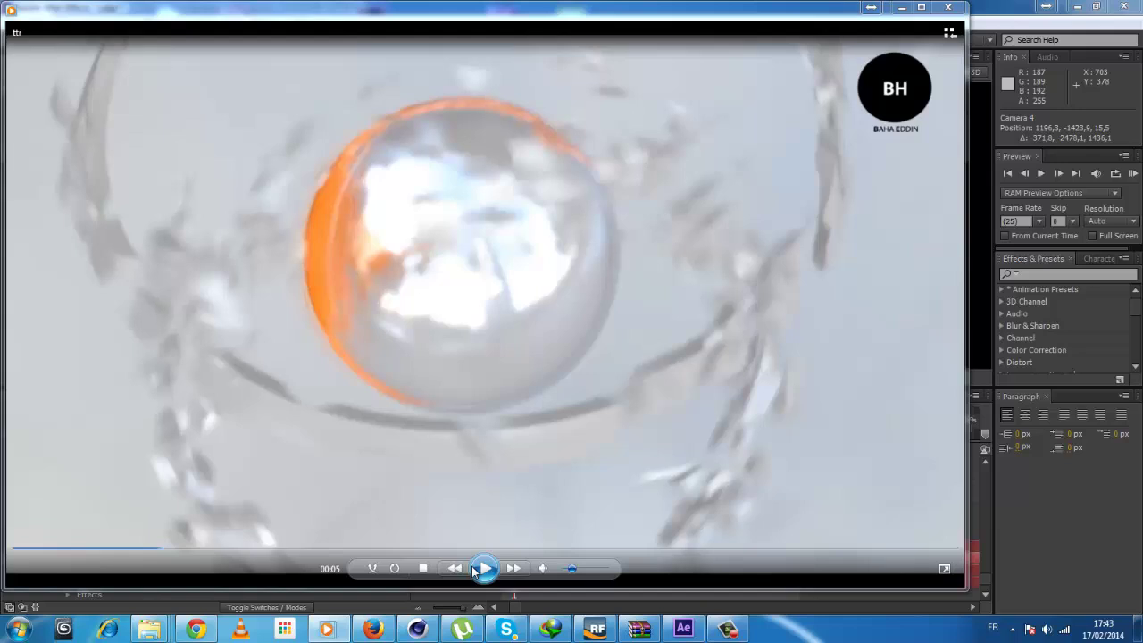
# Step: Play the ttr video on to about 7 seconds and replay the shot of the rings and coloured particles around the globe
pyautogui.click(477, 572)
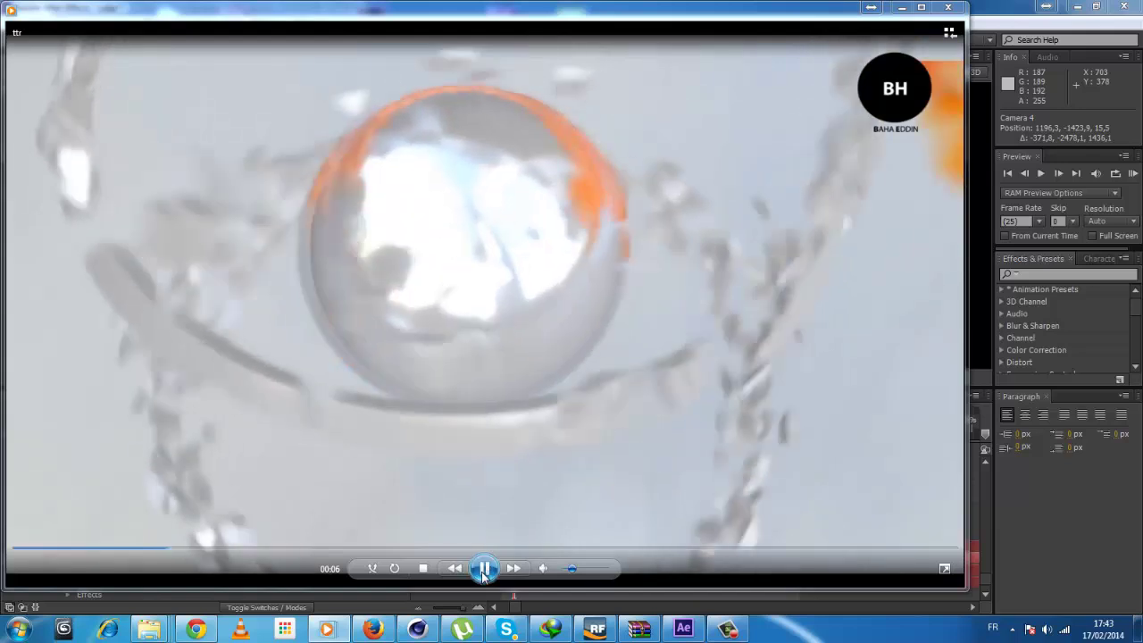
pyautogui.click(483, 574)
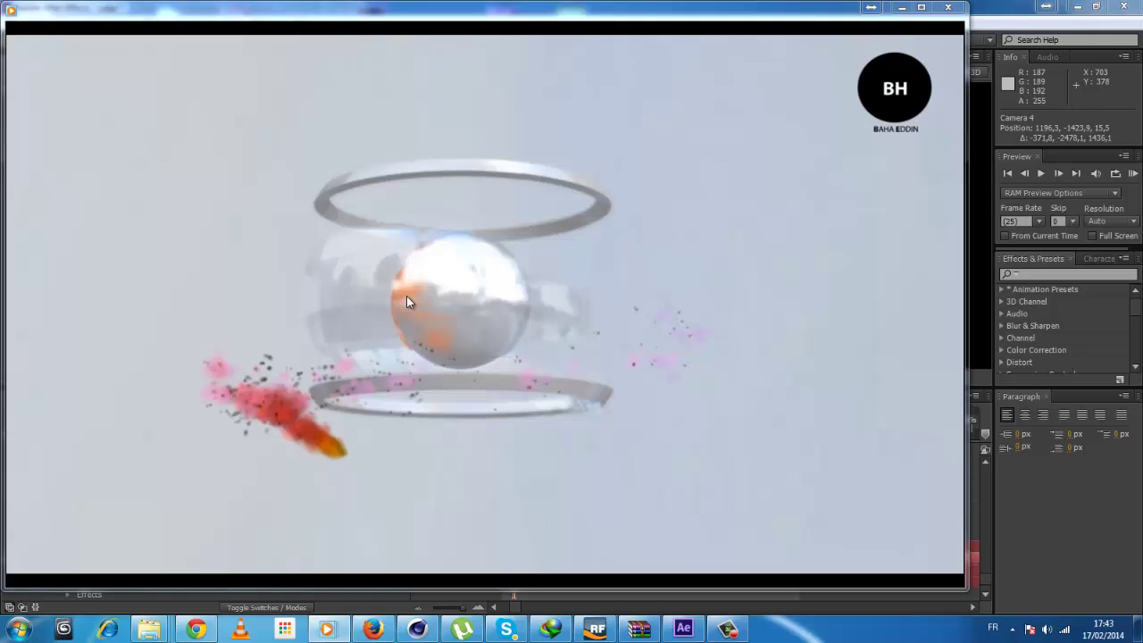
pyautogui.moveTo(324, 409)
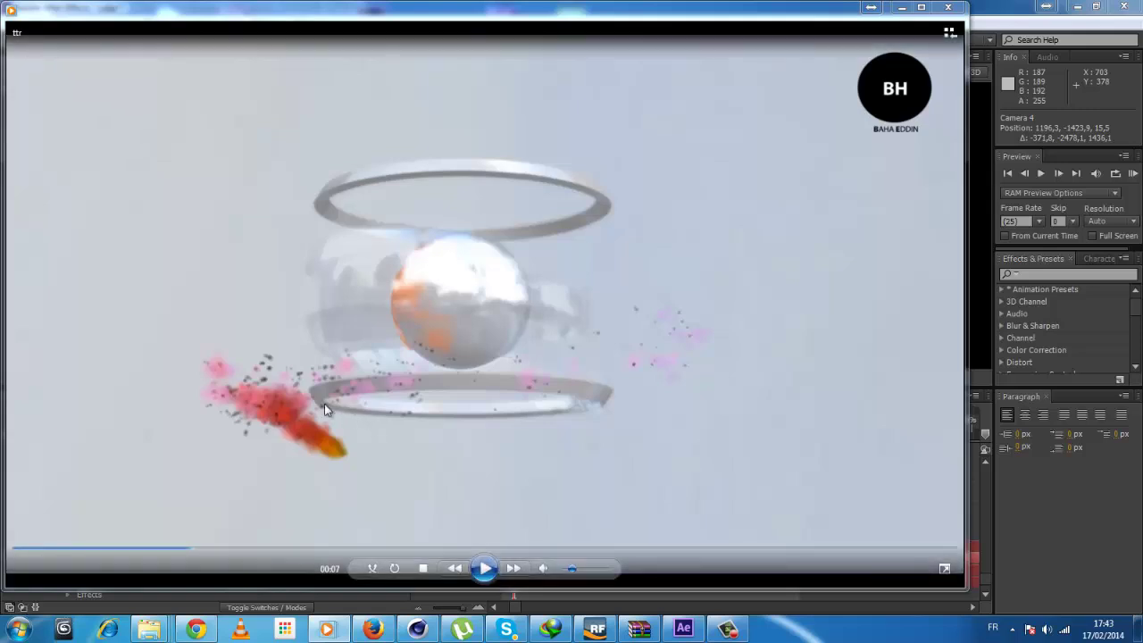
pyautogui.click(176, 547)
pyautogui.click(487, 578)
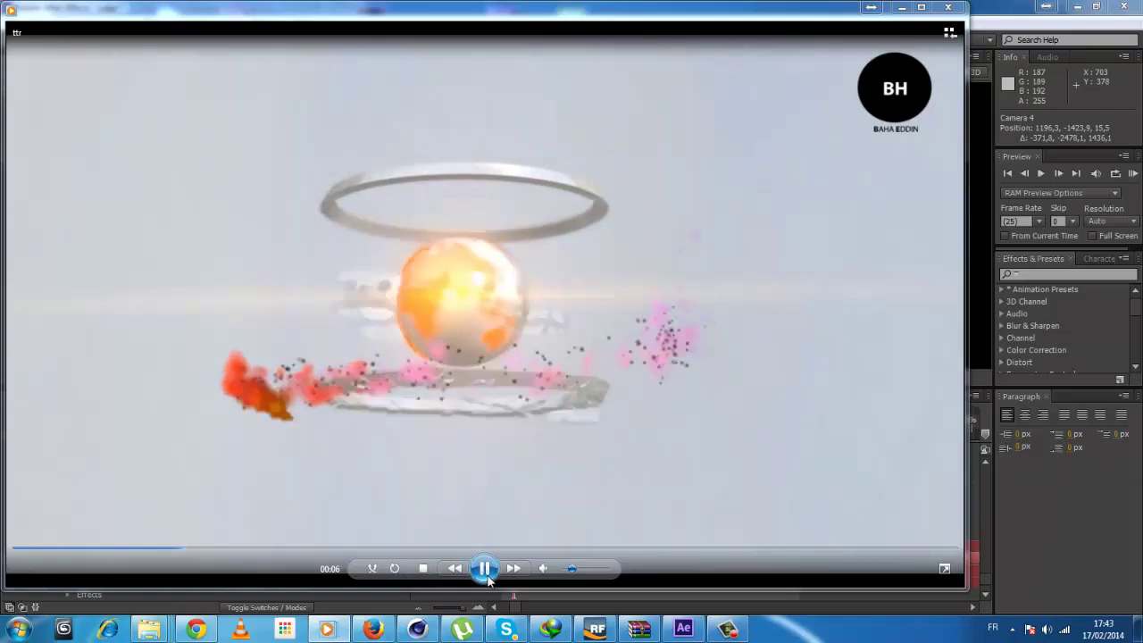
pyautogui.click(486, 578)
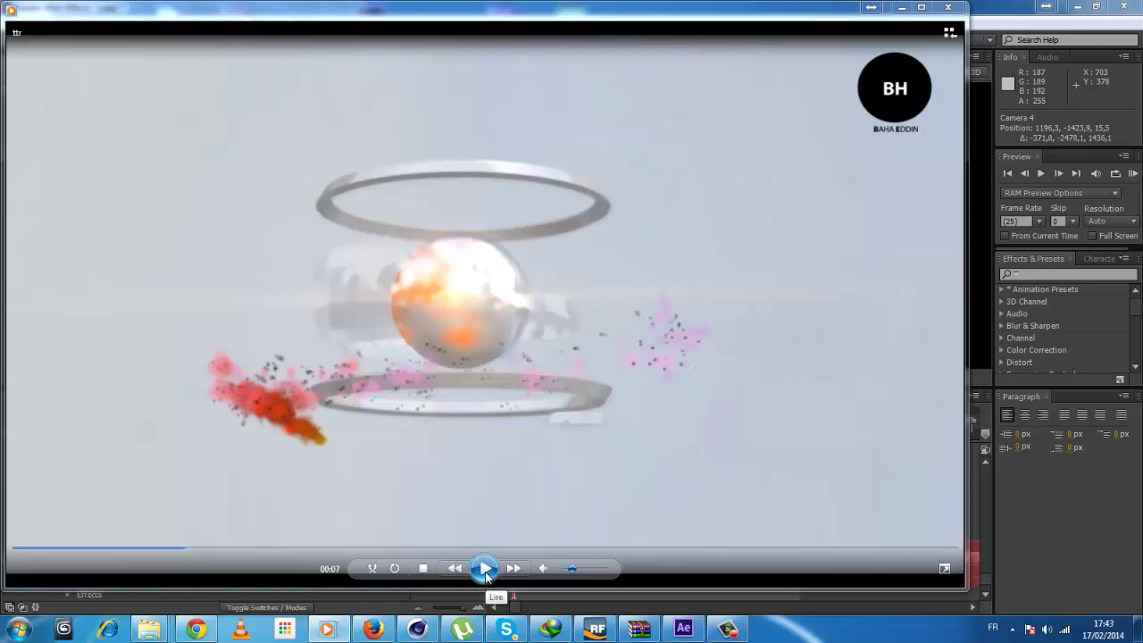
# Step: Play the water splash and glass sphere shots in short bursts, pausing at about 8, 9 and 11 seconds
pyautogui.click(486, 576)
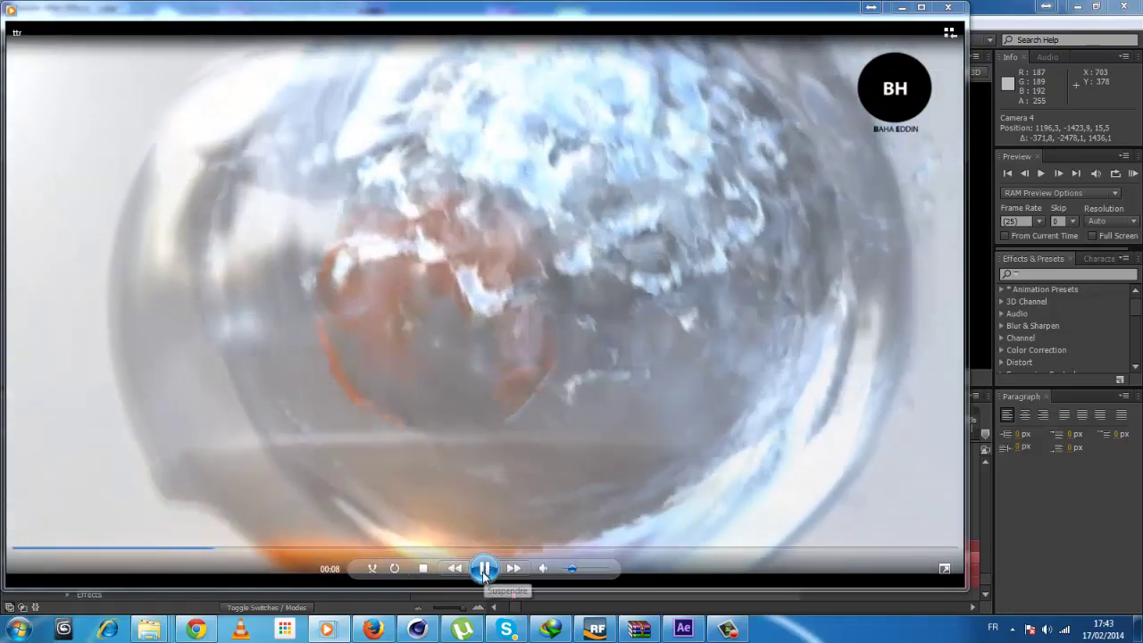
pyautogui.click(485, 576)
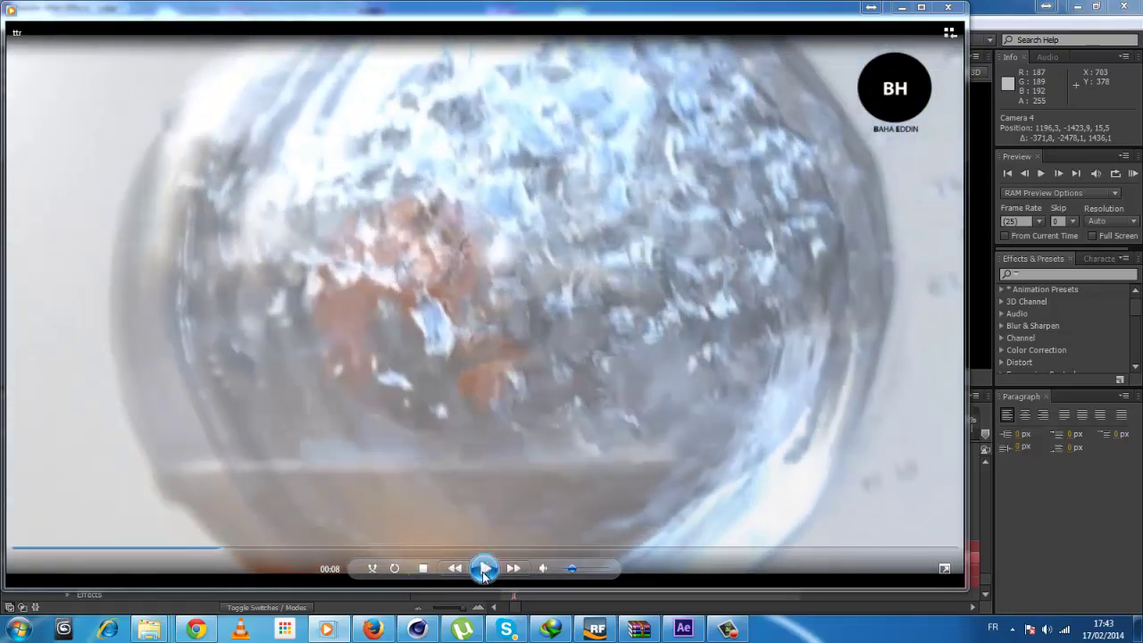
pyautogui.click(483, 572)
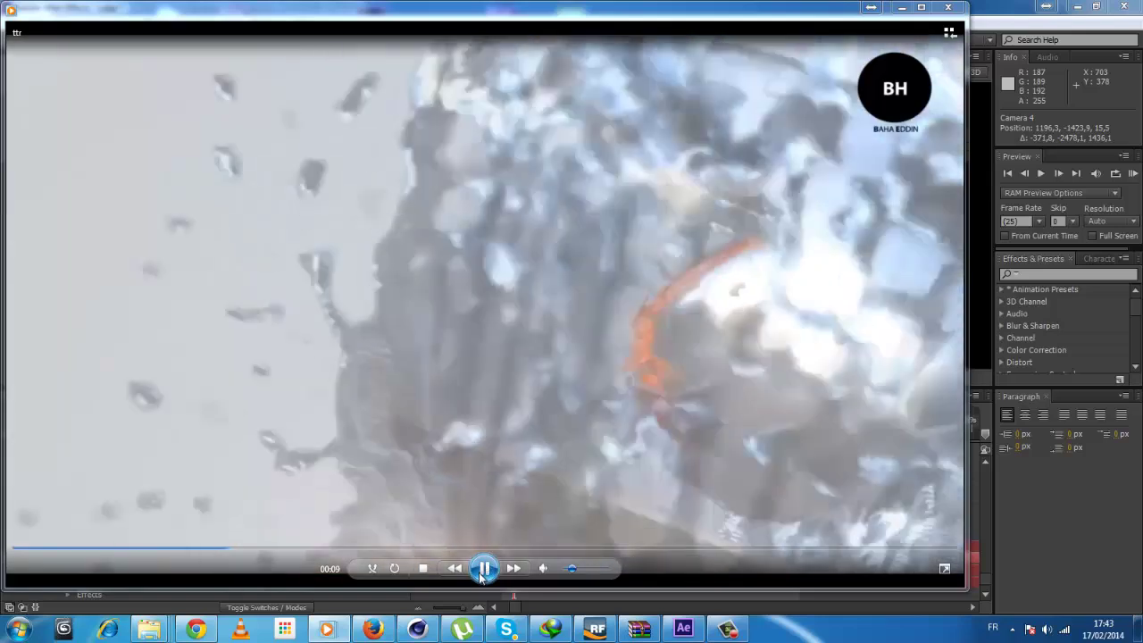
pyautogui.click(479, 573)
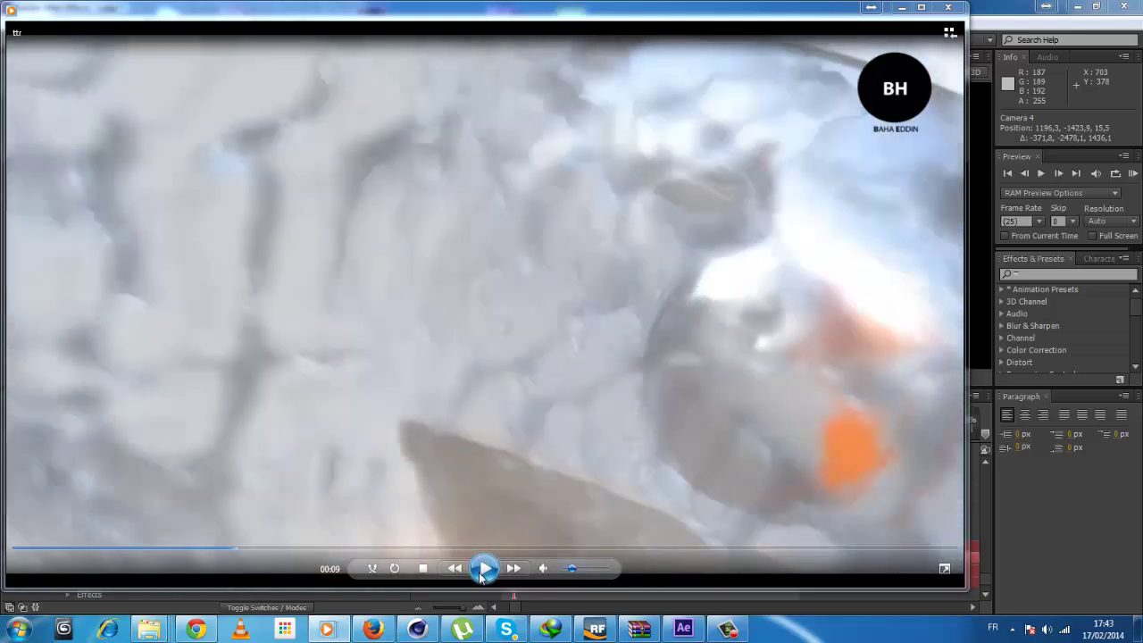
pyautogui.click(481, 574)
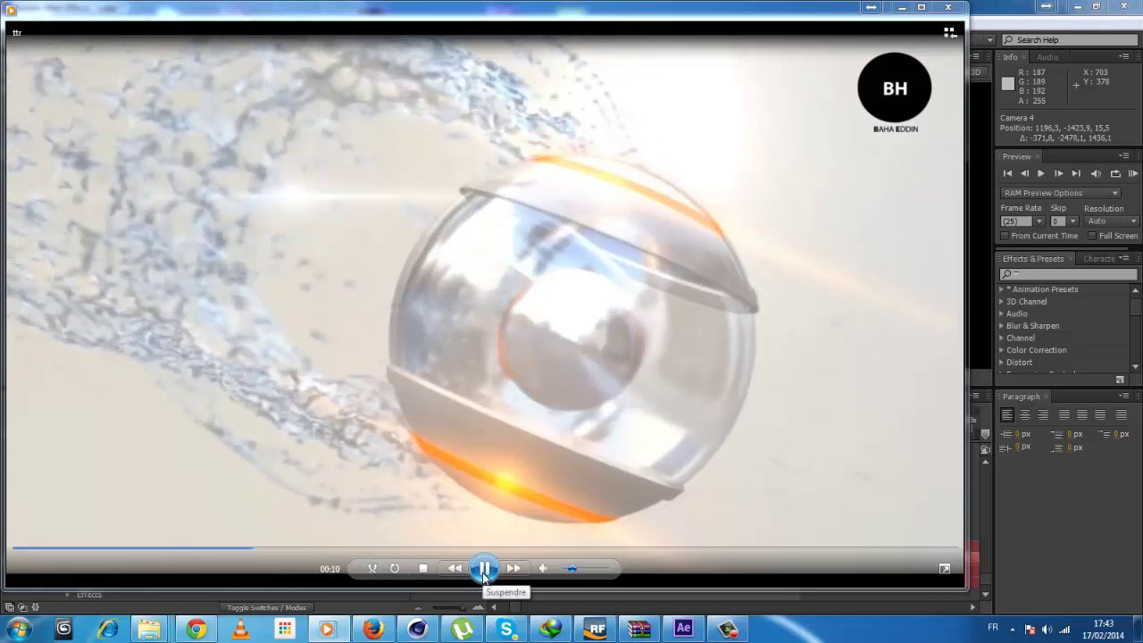
pyautogui.click(487, 573)
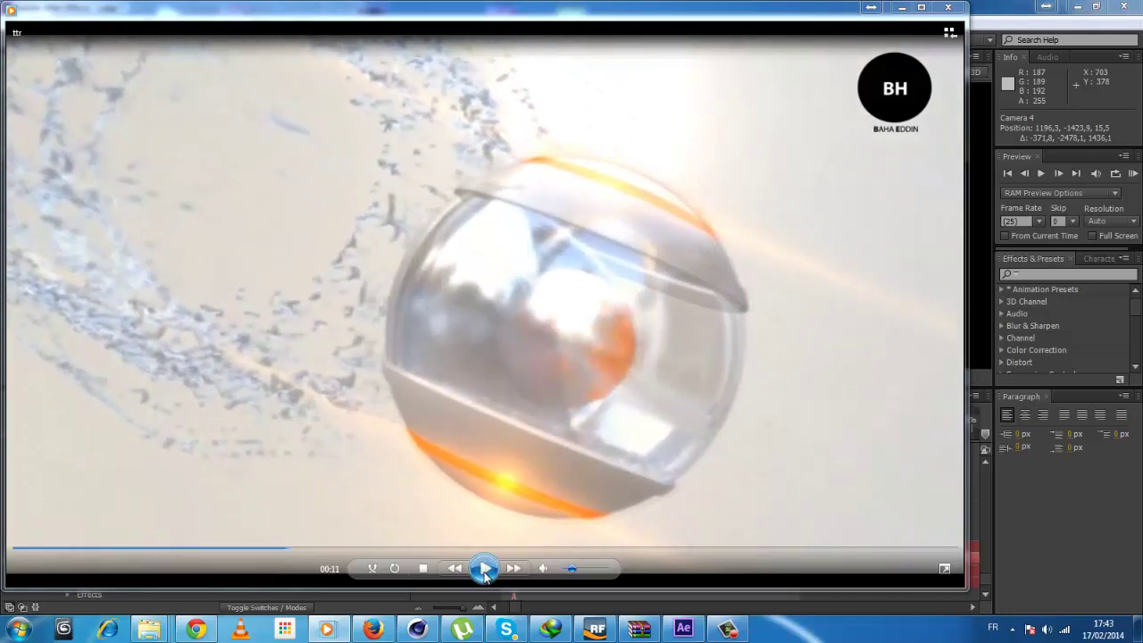
# Step: Return to After Effects, turn on Comp 1's transparency grid and orbit Camera 4 around the globe
pyautogui.click(1071, 527)
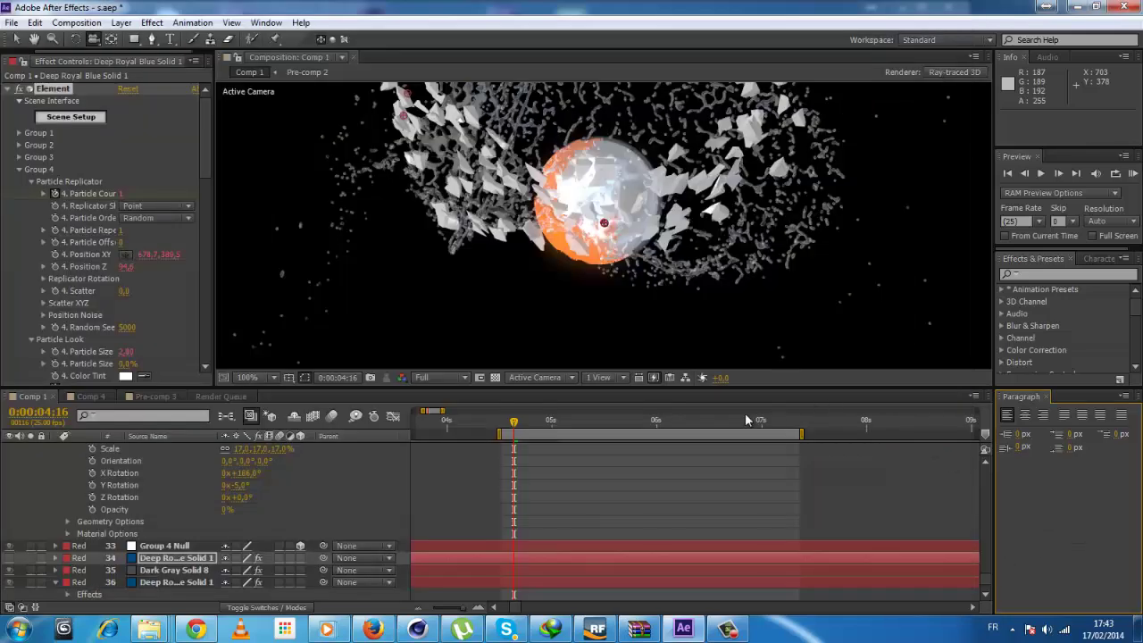
pyautogui.click(494, 377)
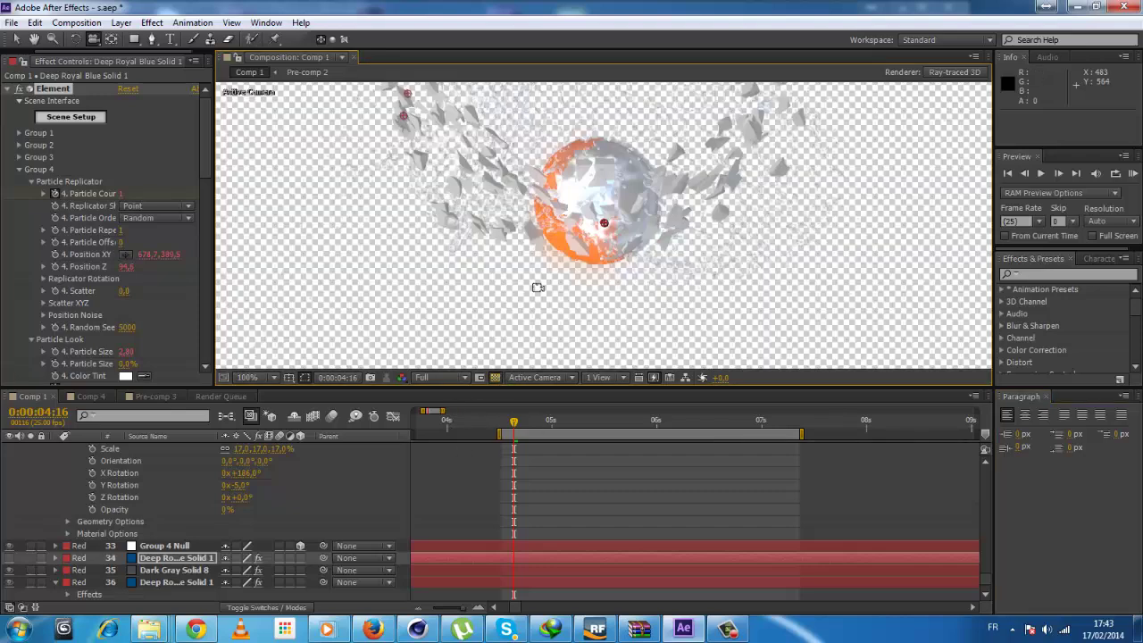
pyautogui.moveTo(602, 229); pyautogui.dragTo(654, 157)
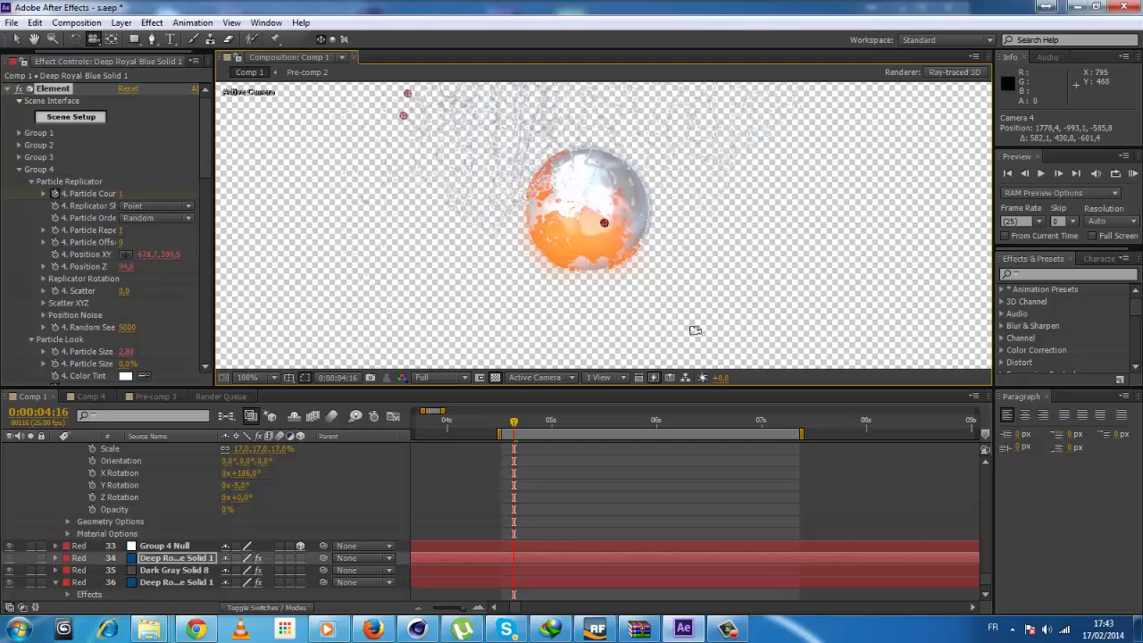
pyautogui.scroll(-3, 604, 248)
pyautogui.scroll(1, 622, 245)
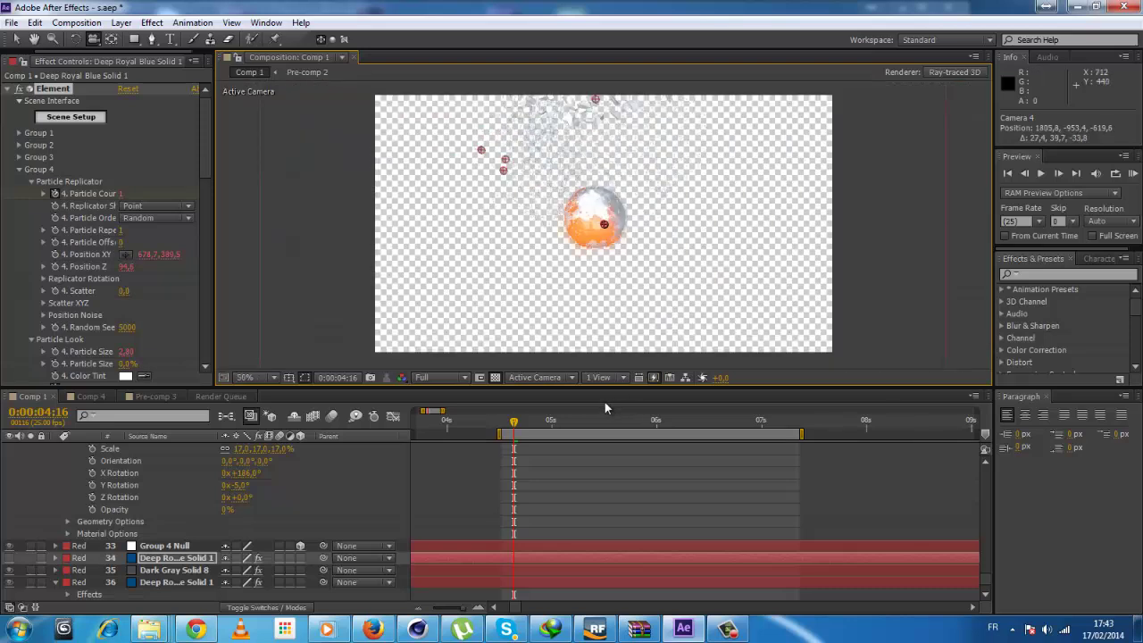
# Step: Preview successive frames of Comp 1 from 0:00:05:13 to 0:00:07:17 to examine the globe and rings
pyautogui.click(605, 421)
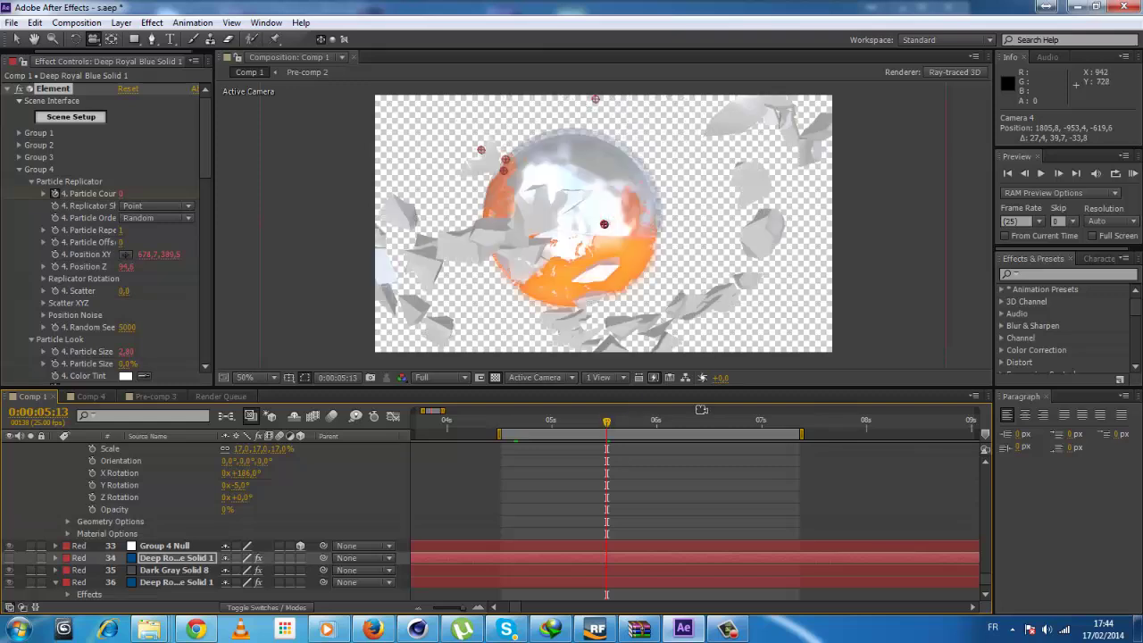
pyautogui.click(711, 420)
pyautogui.click(770, 420)
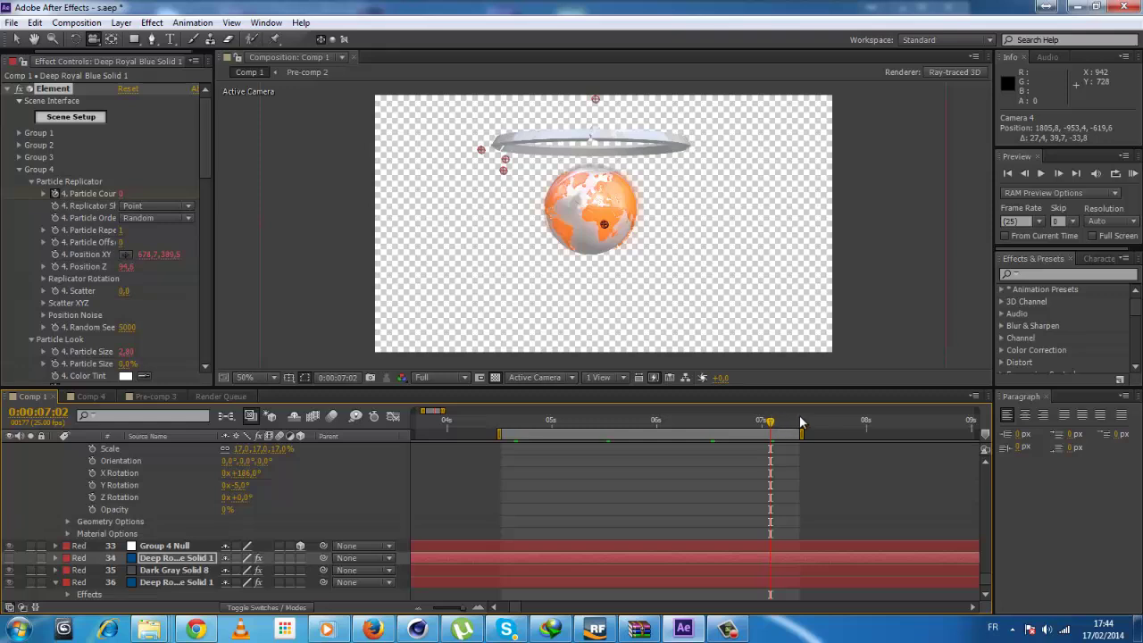
pyautogui.click(800, 420)
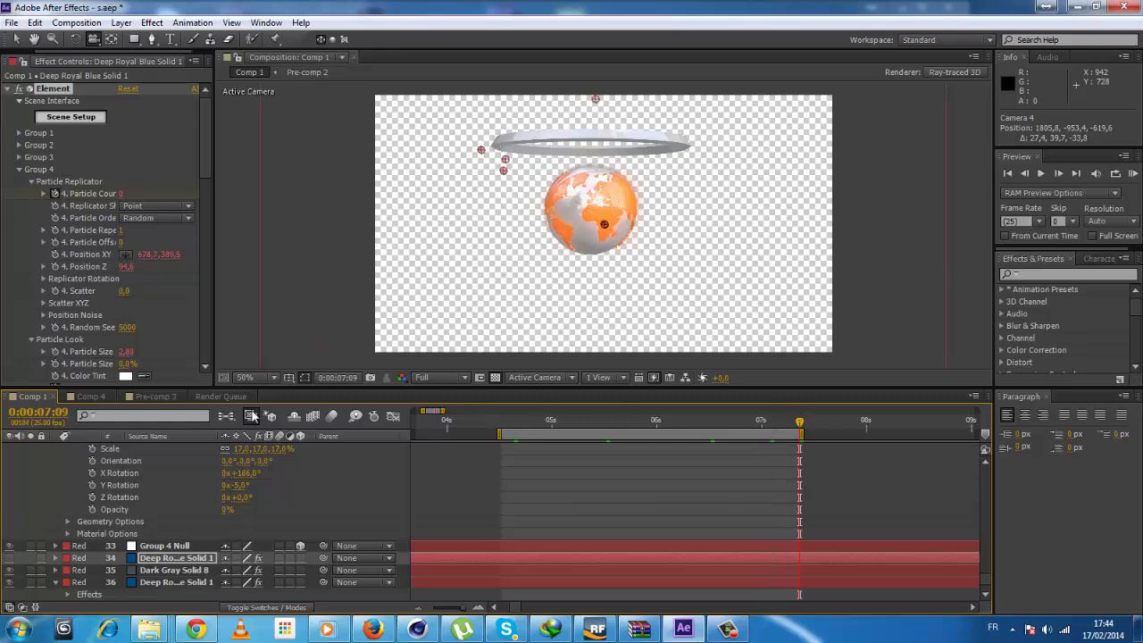
pyautogui.click(833, 427)
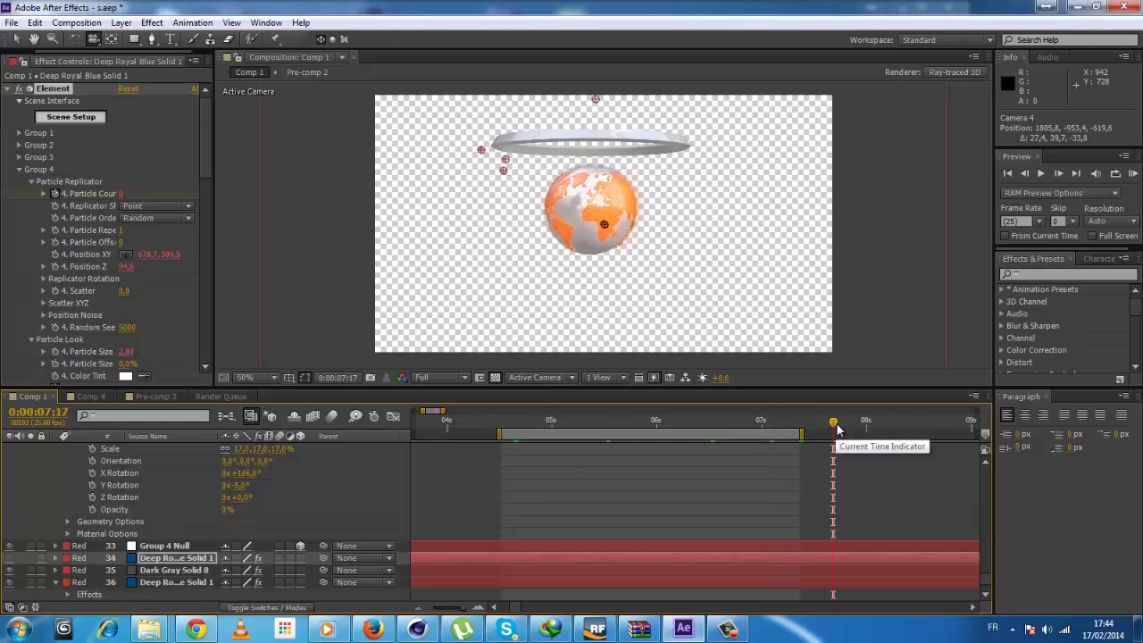
# Step: In the nahar dakhla 1.aep project, activate the camera tool and look through Comp 1's layers down to the Optical Flares properties
pyautogui.click(727, 630)
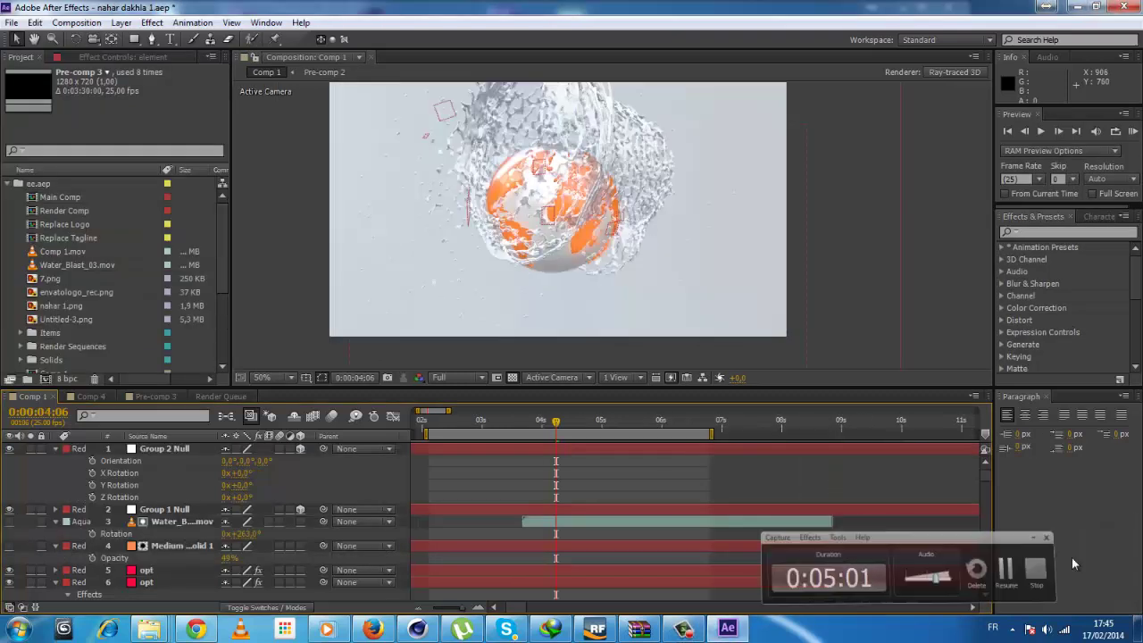
pyautogui.click(1071, 557)
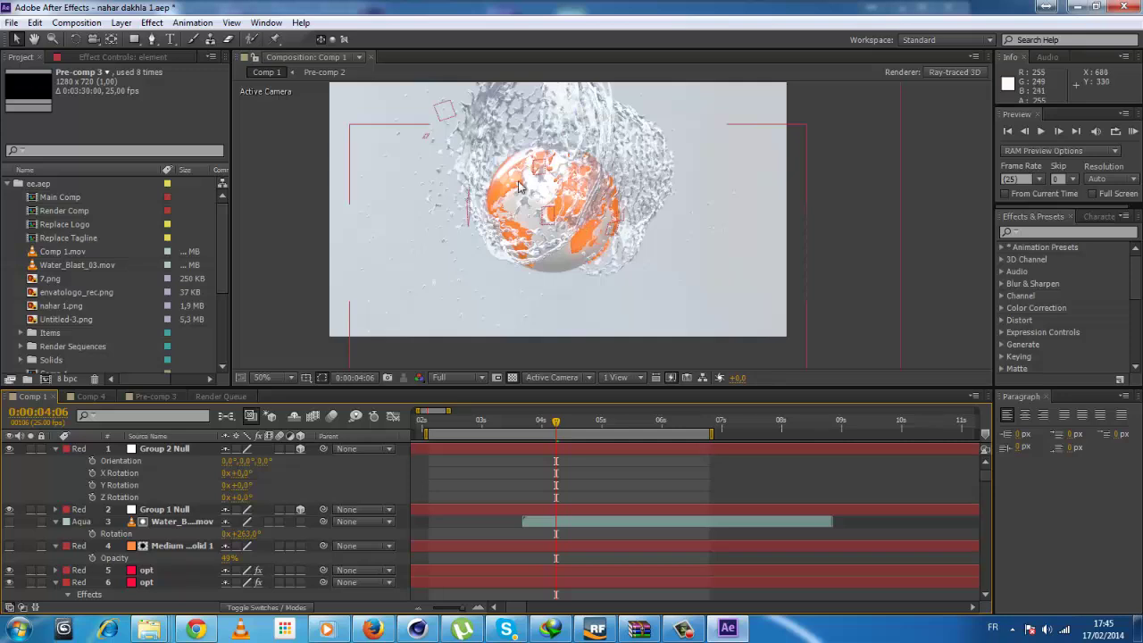
pyautogui.click(93, 38)
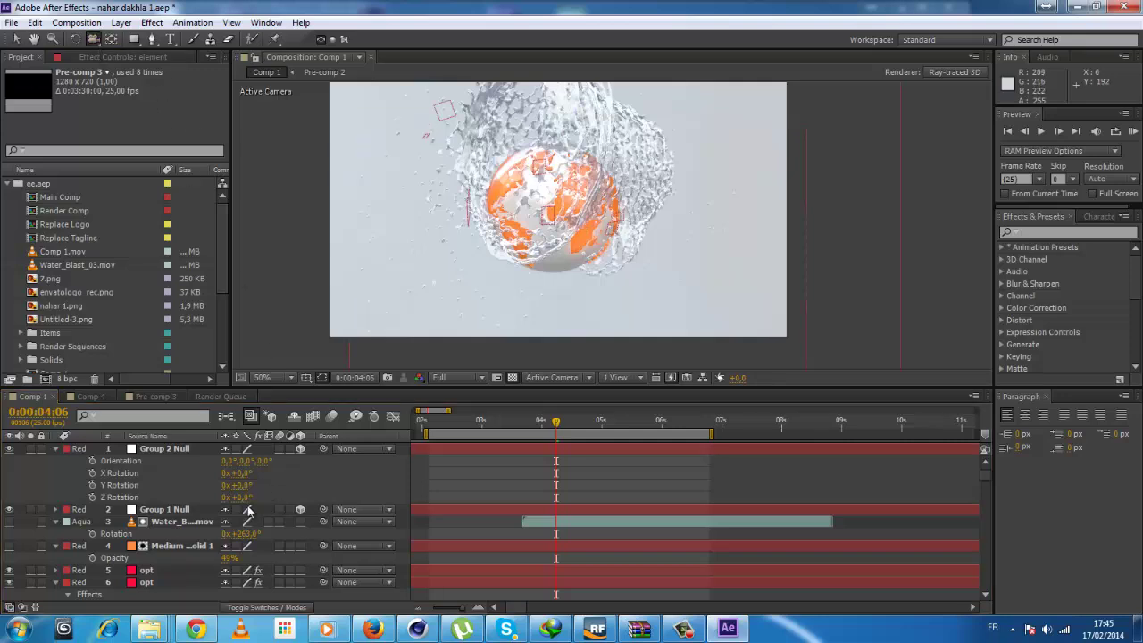
pyautogui.scroll(-3, 243, 520)
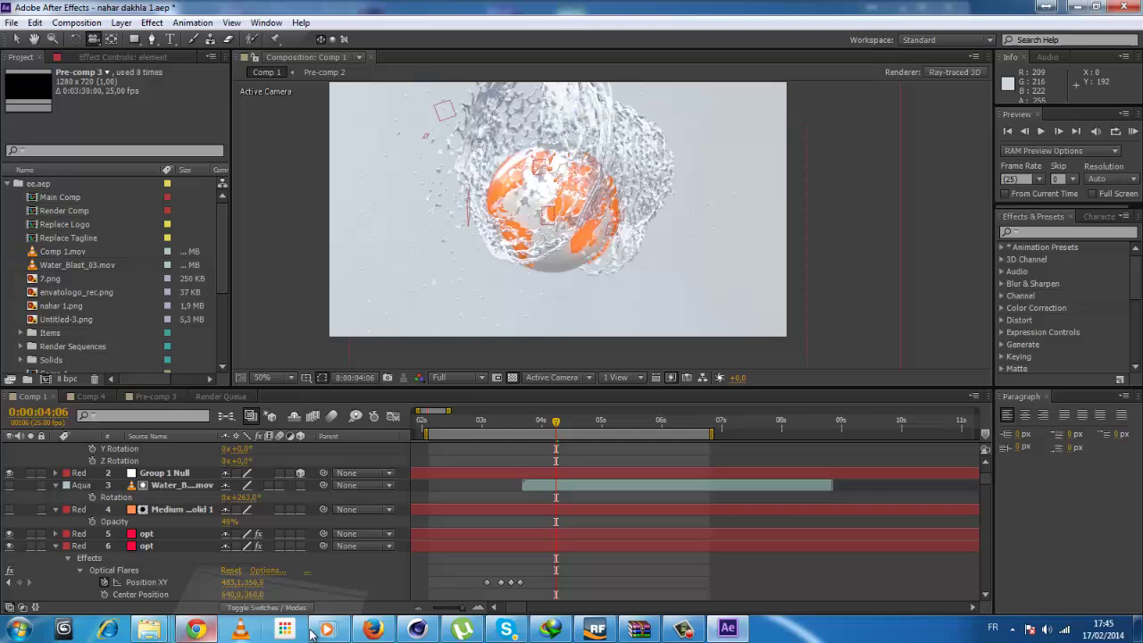
# Step: Replay the ttr video from about 5 to 8 seconds in Windows Media Player, pausing on the rings and water, and return to After Effects
pyautogui.click(311, 632)
pyautogui.click(141, 549)
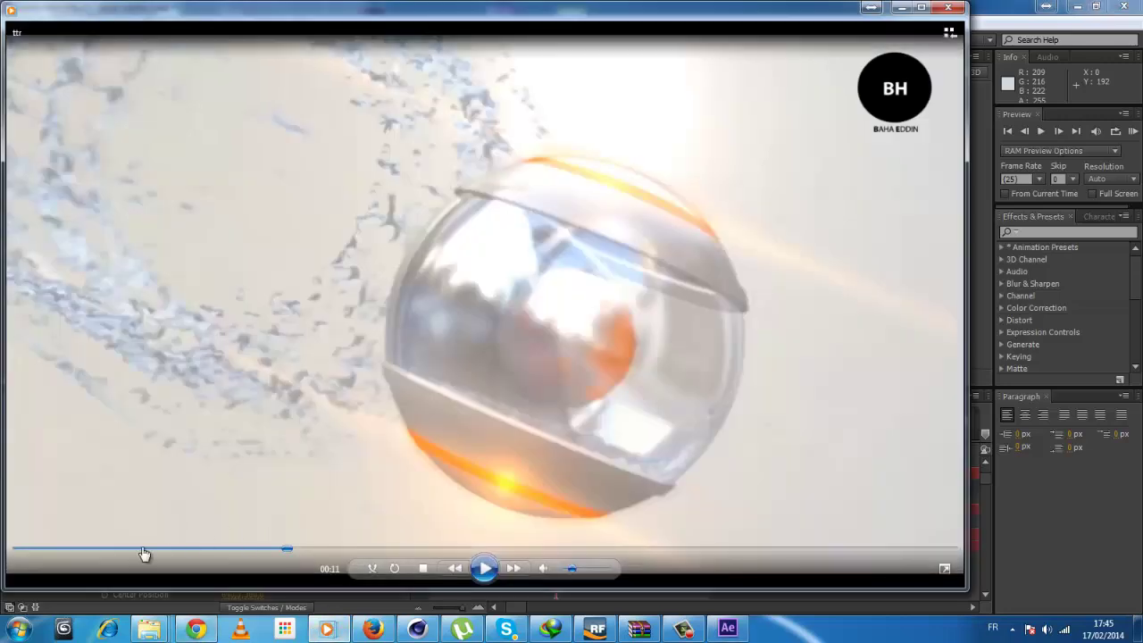
pyautogui.click(483, 568)
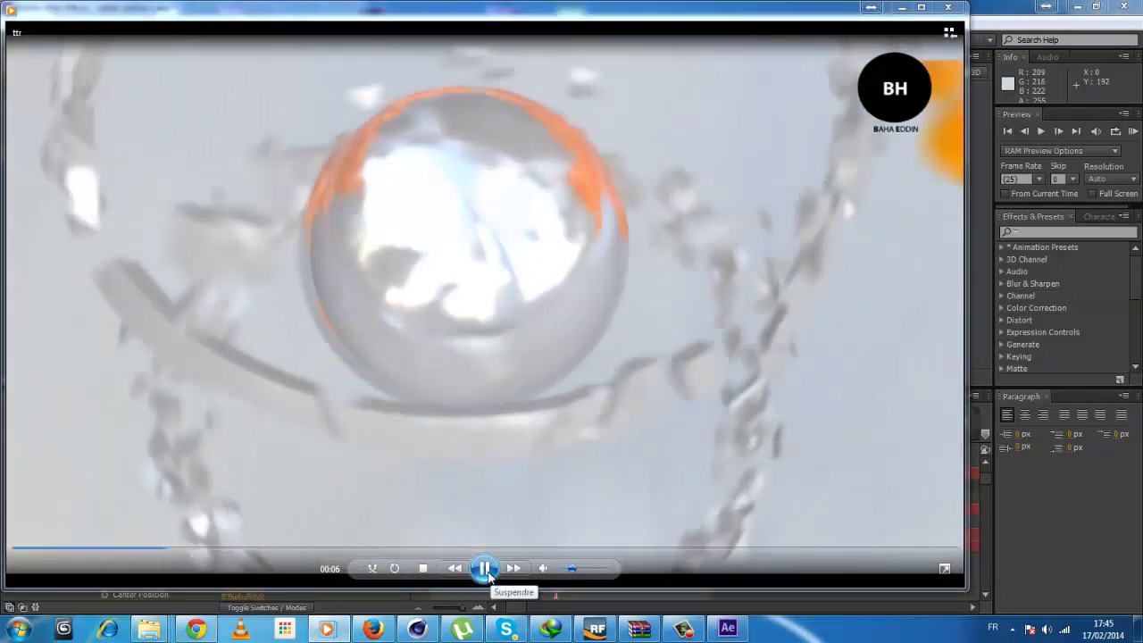
pyautogui.click(486, 574)
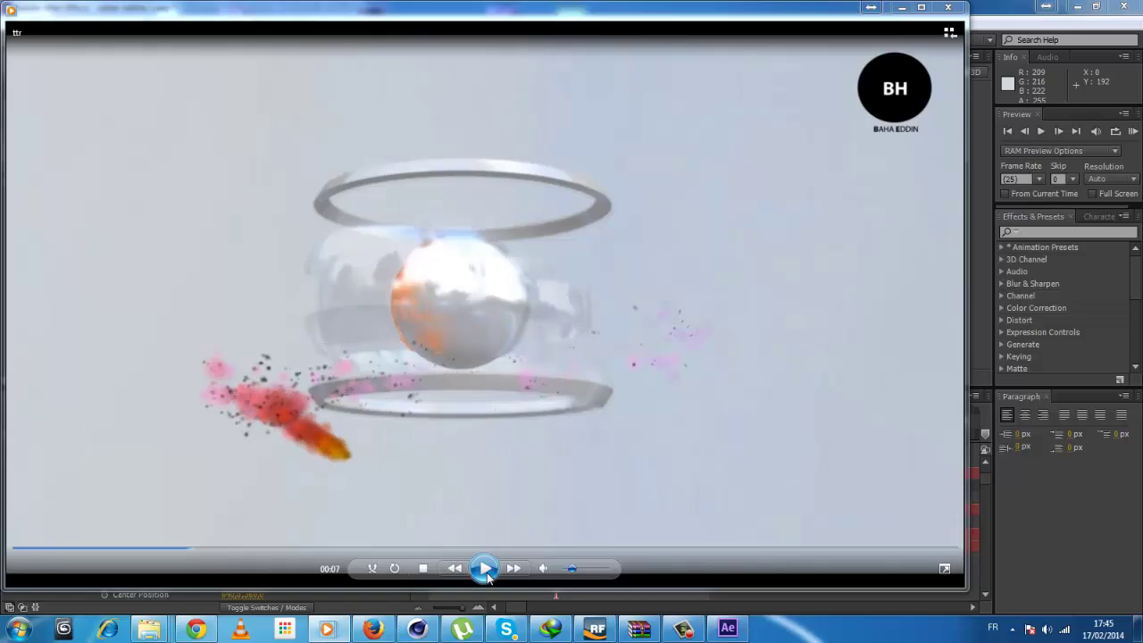
pyautogui.click(485, 573)
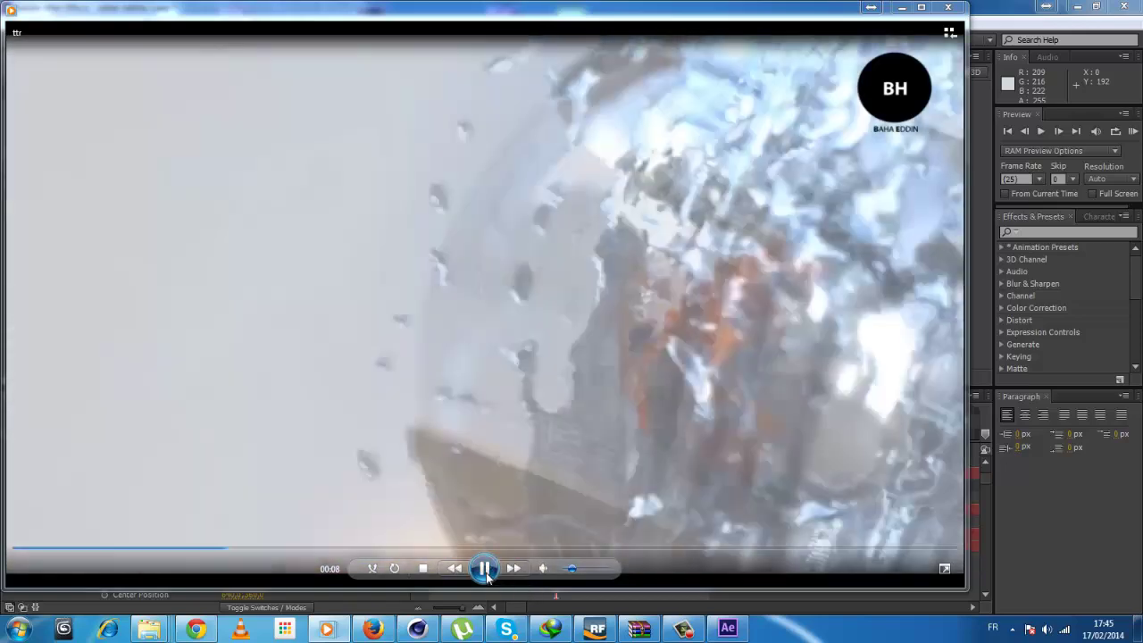
pyautogui.click(486, 574)
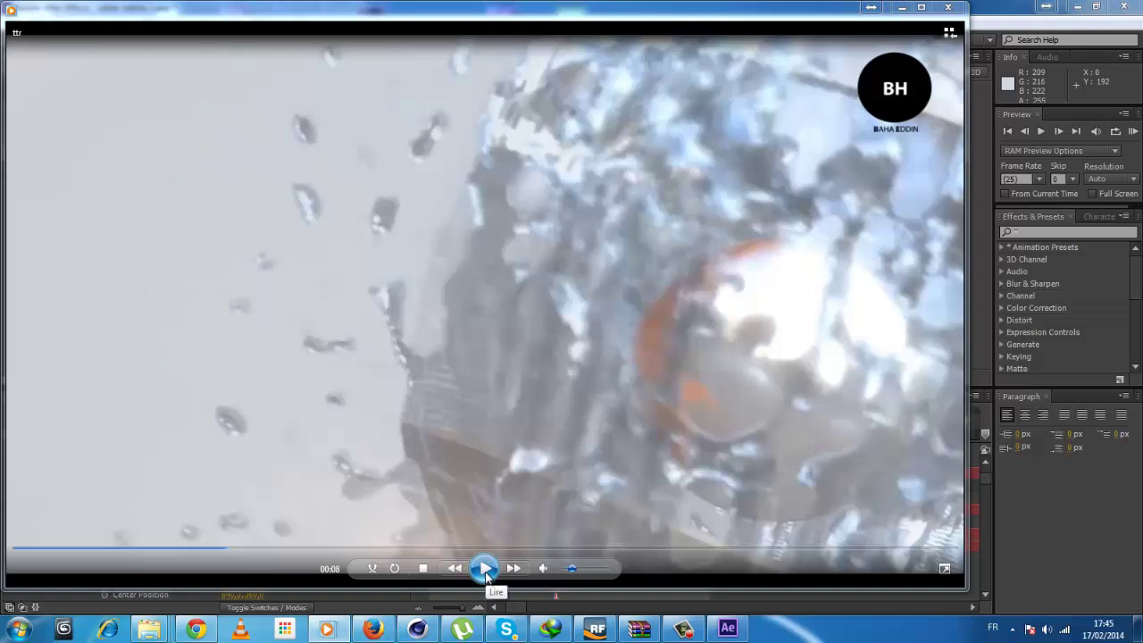
pyautogui.click(1028, 563)
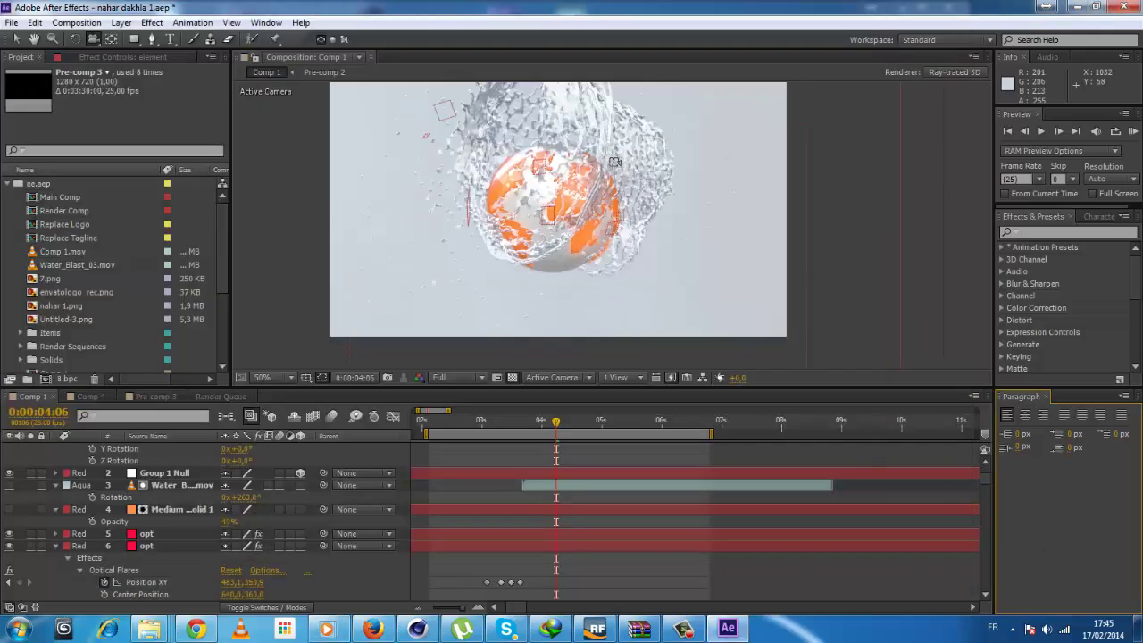
# Step: Orbit the camera around the globe and water splash in Comp 1 at 0:00:04:06 to examine them from several angles
pyautogui.moveTo(595, 208); pyautogui.dragTo(560, 231)
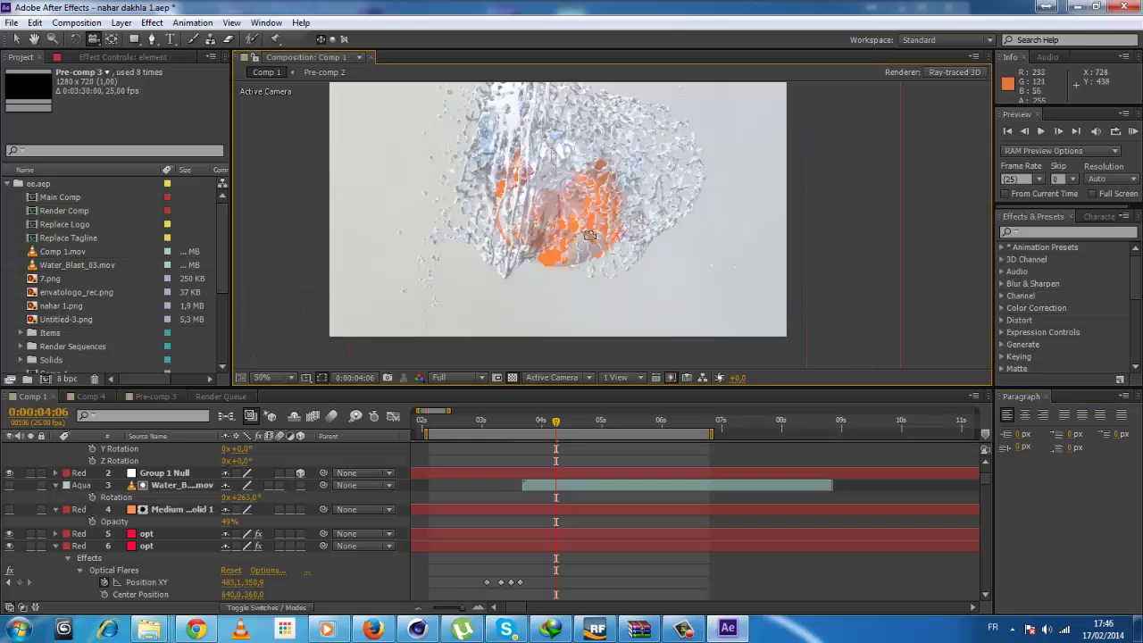
pyautogui.moveTo(571, 221); pyautogui.dragTo(656, 223)
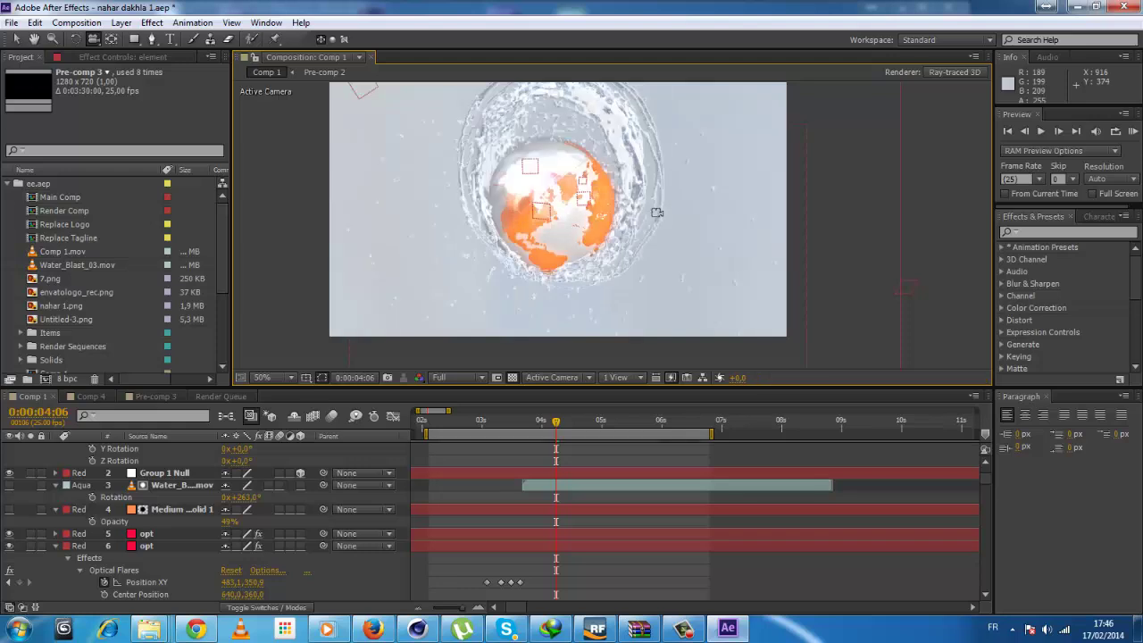
pyautogui.moveTo(565, 220); pyautogui.dragTo(586, 190)
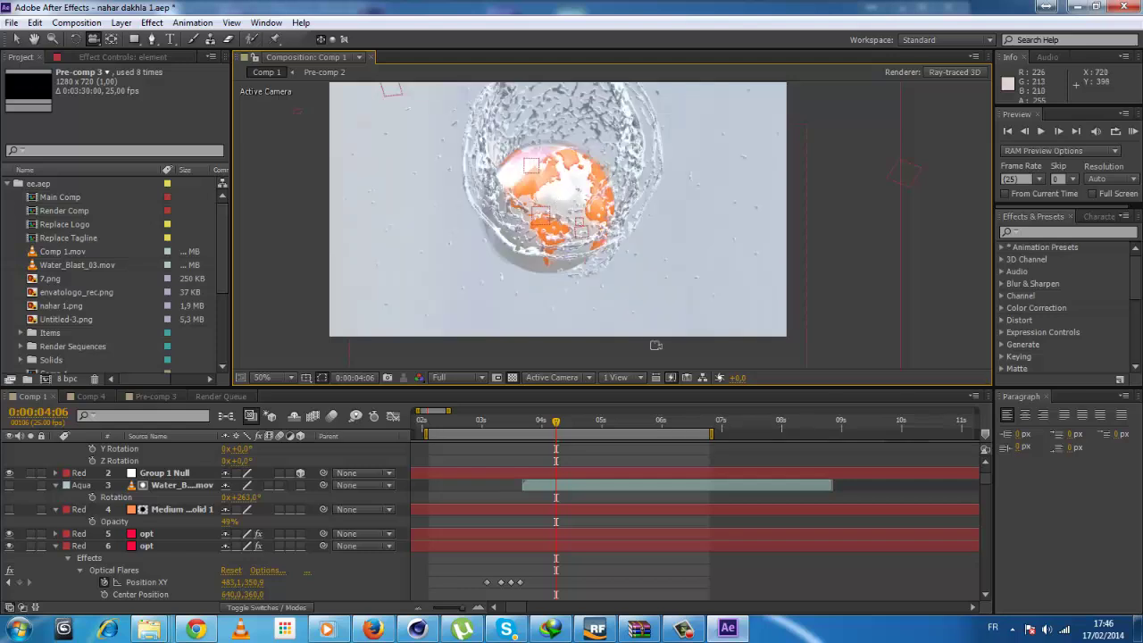
# Step: Preview Comp 1 frames at 0:00:06:01, 0:00:09:02, 0:00:10:20, 0:00:15:18 and beyond to examine how the water moves around the globe
pyautogui.click(665, 421)
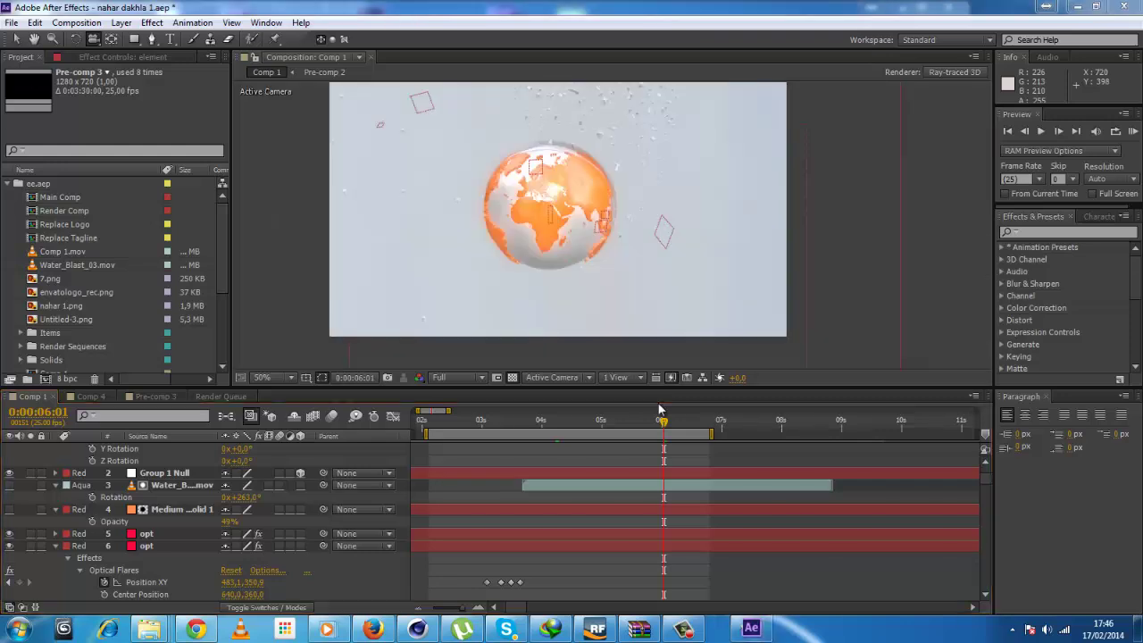
pyautogui.click(847, 421)
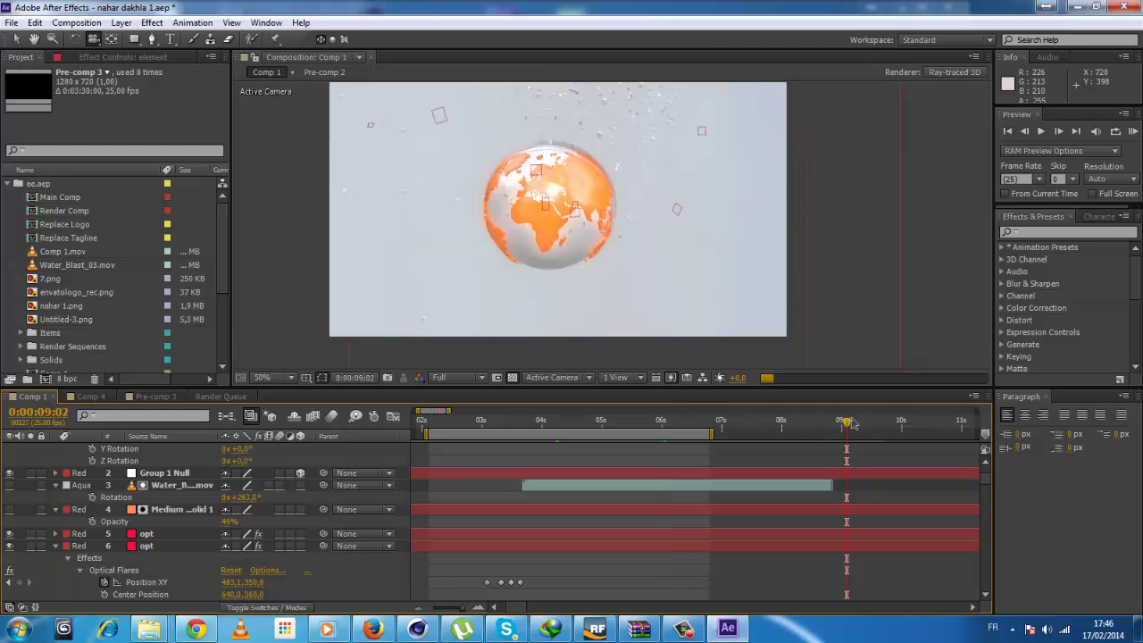
pyautogui.click(949, 421)
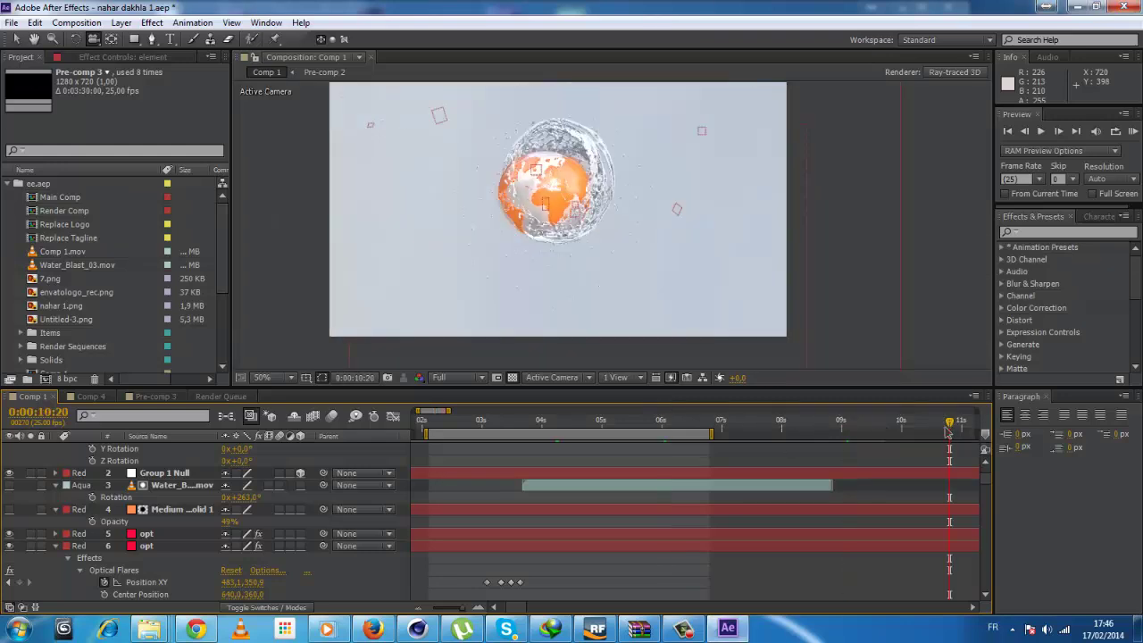
pyautogui.moveTo(907, 473); pyautogui.dragTo(398, 491, button='middle')
pyautogui.click(735, 422)
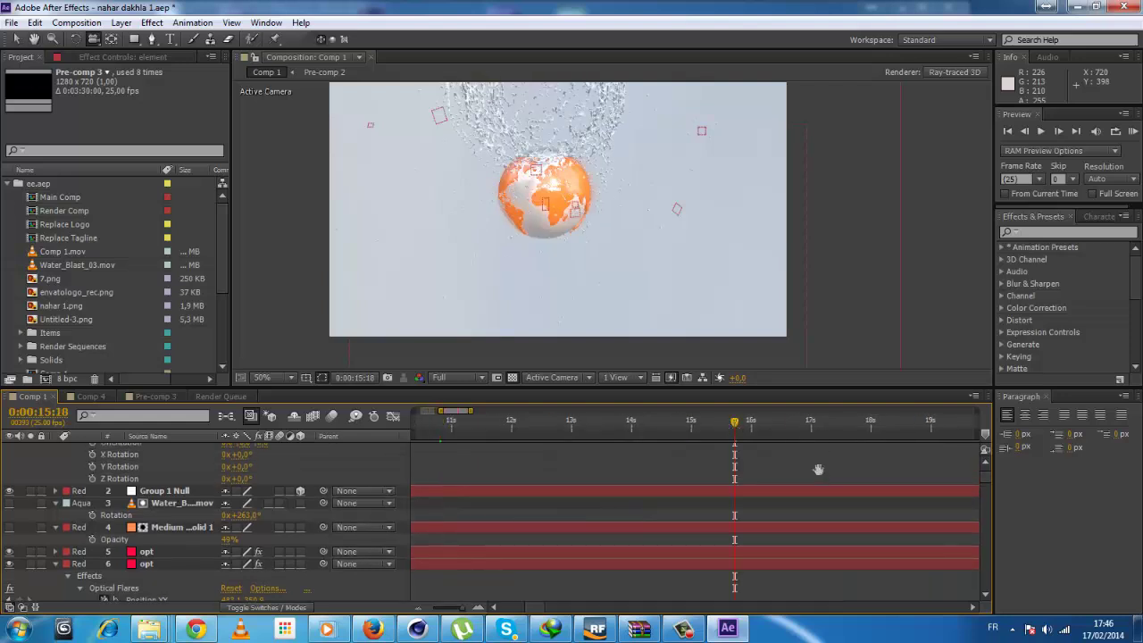
pyautogui.moveTo(819, 469); pyautogui.dragTo(236, 488, button='middle')
pyautogui.click(941, 423)
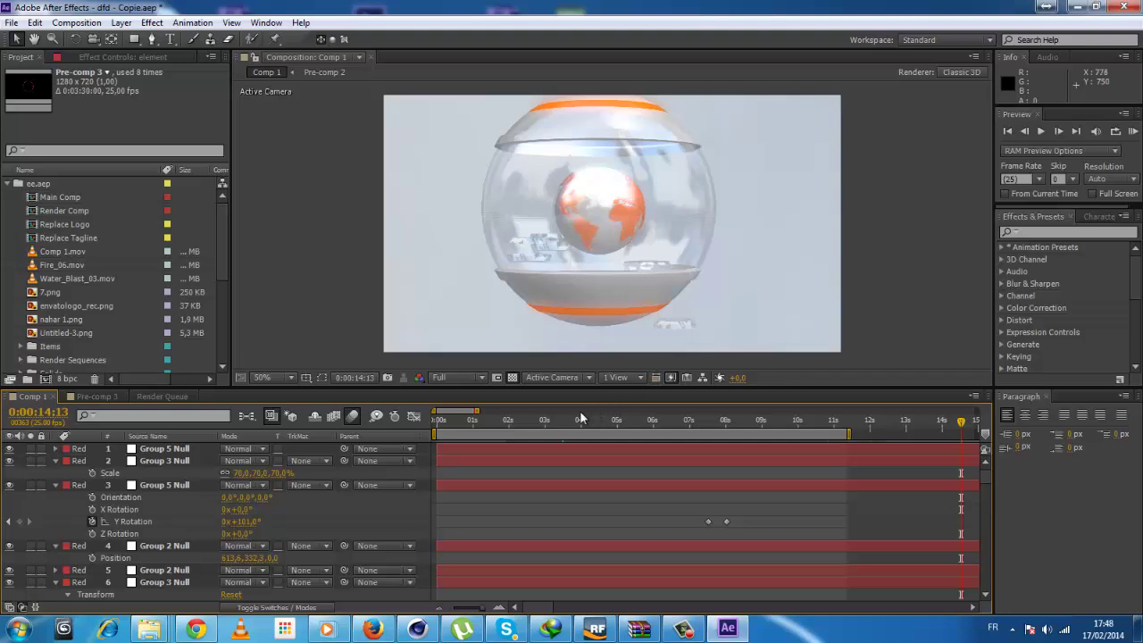
# Step: Replay the ttr video in Windows Media Player from 3 to 7 seconds, pause on the glass sphere between the rings, and return to After Effects
pyautogui.click(325, 632)
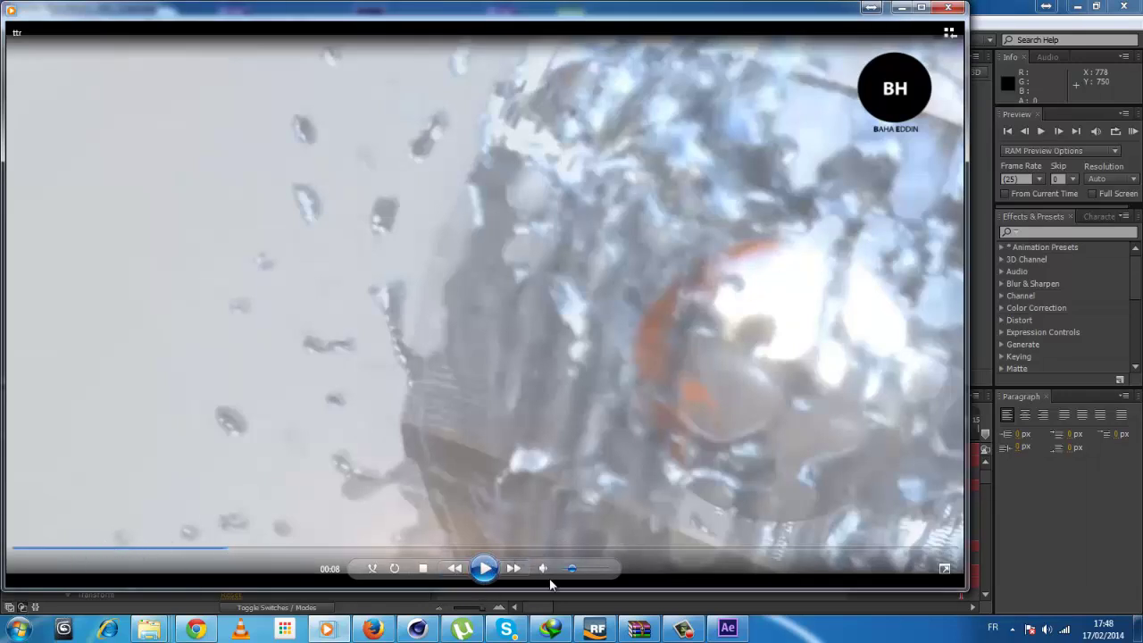
pyautogui.click(108, 547)
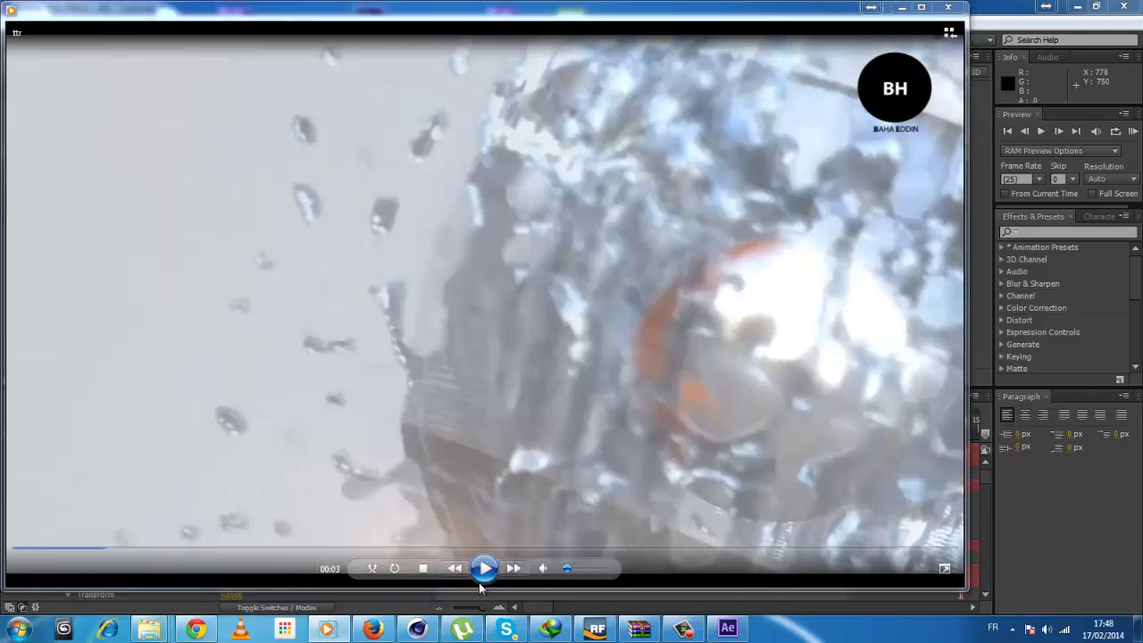
pyautogui.click(484, 572)
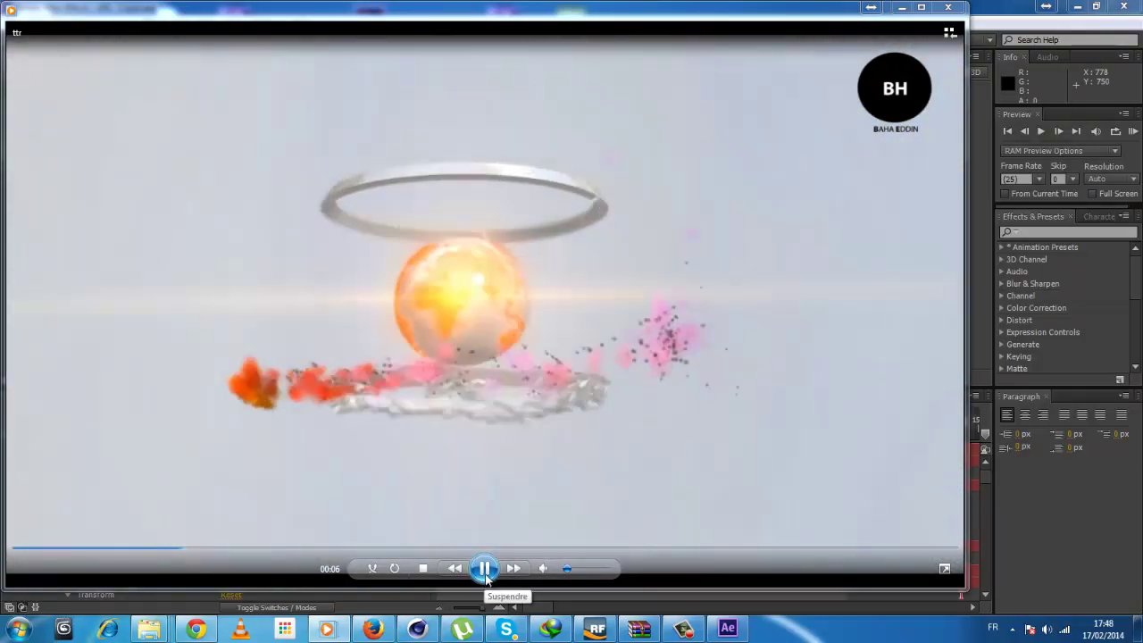
pyautogui.click(486, 577)
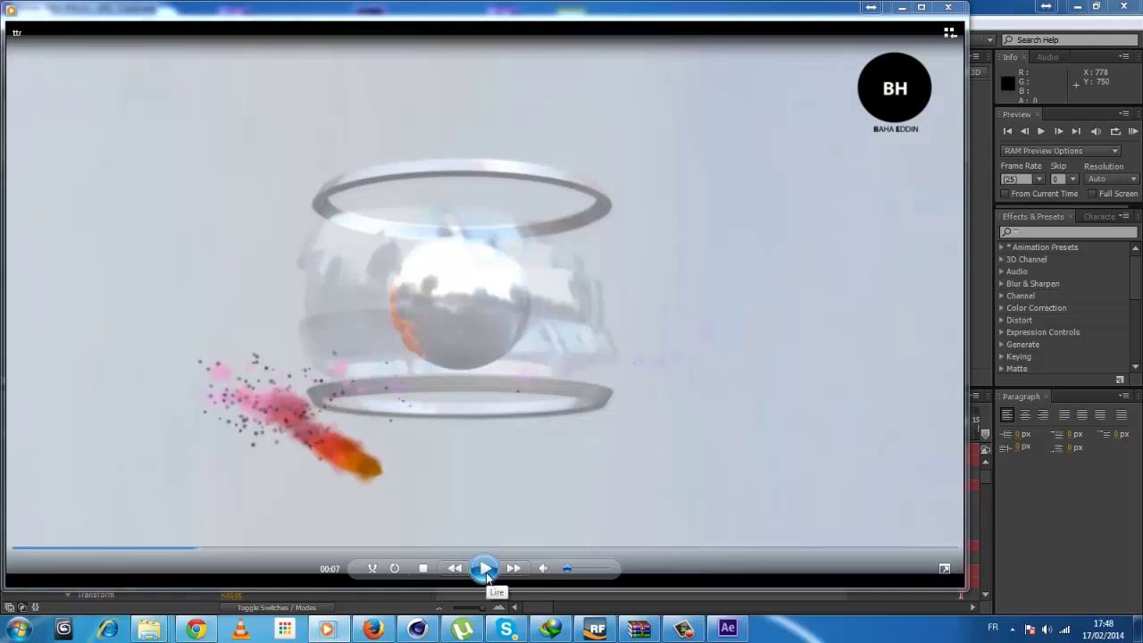
pyautogui.click(900, 11)
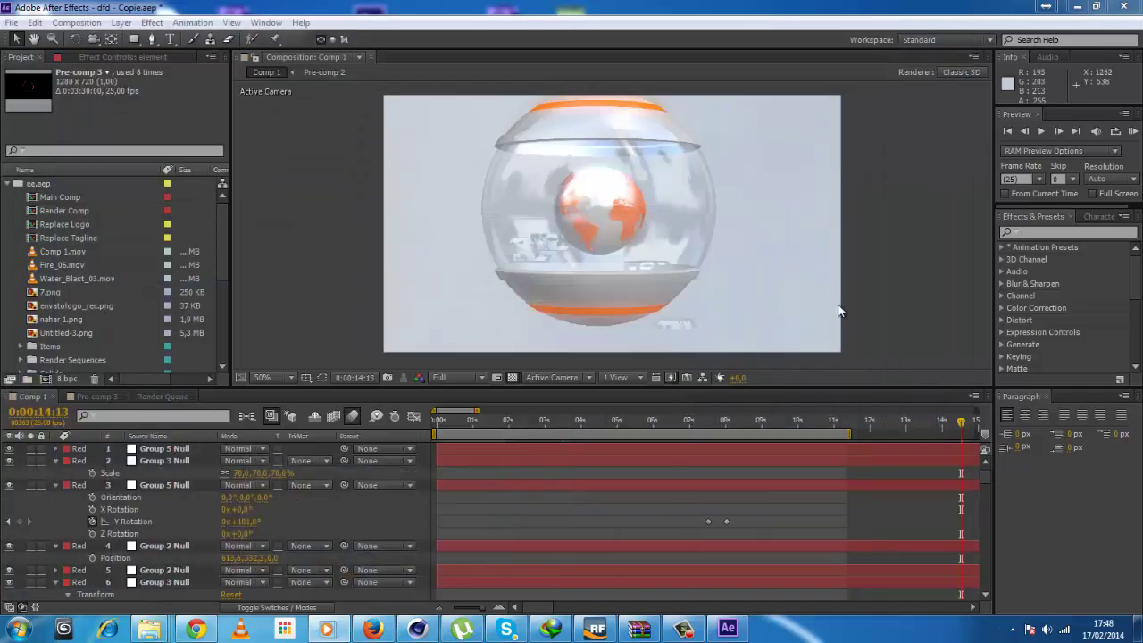
# Step: In dfd - Copie.aep, activate the camera tool, find the camera's depth of field keyframes, and preview Comp 1 at 0:00:10:14 and 0:00:08:23
pyautogui.click(93, 39)
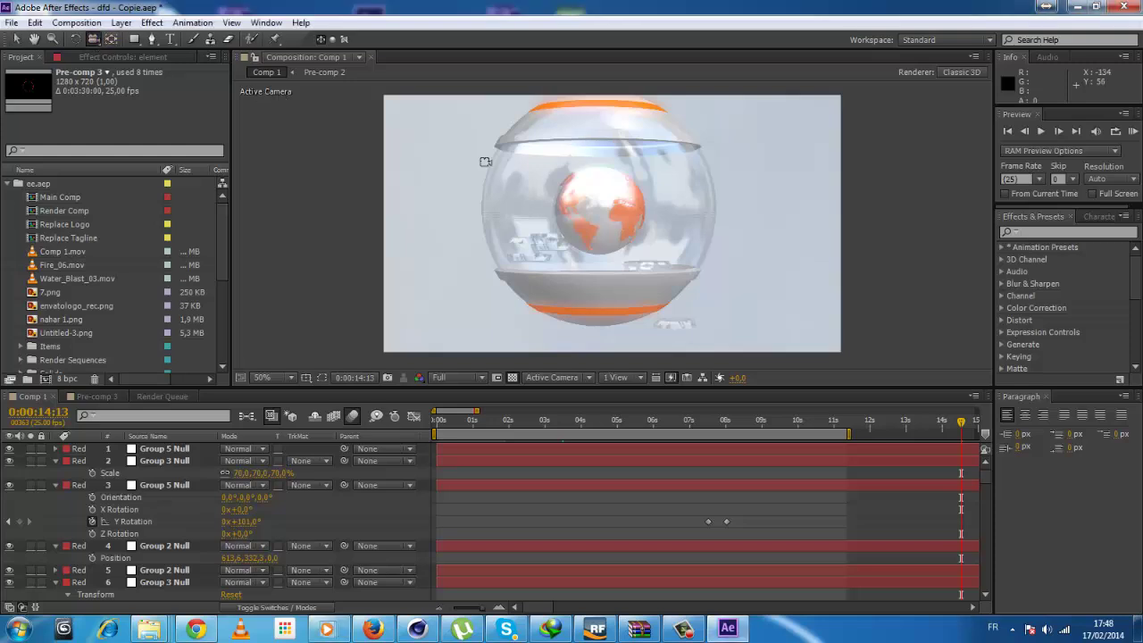
pyautogui.click(705, 174)
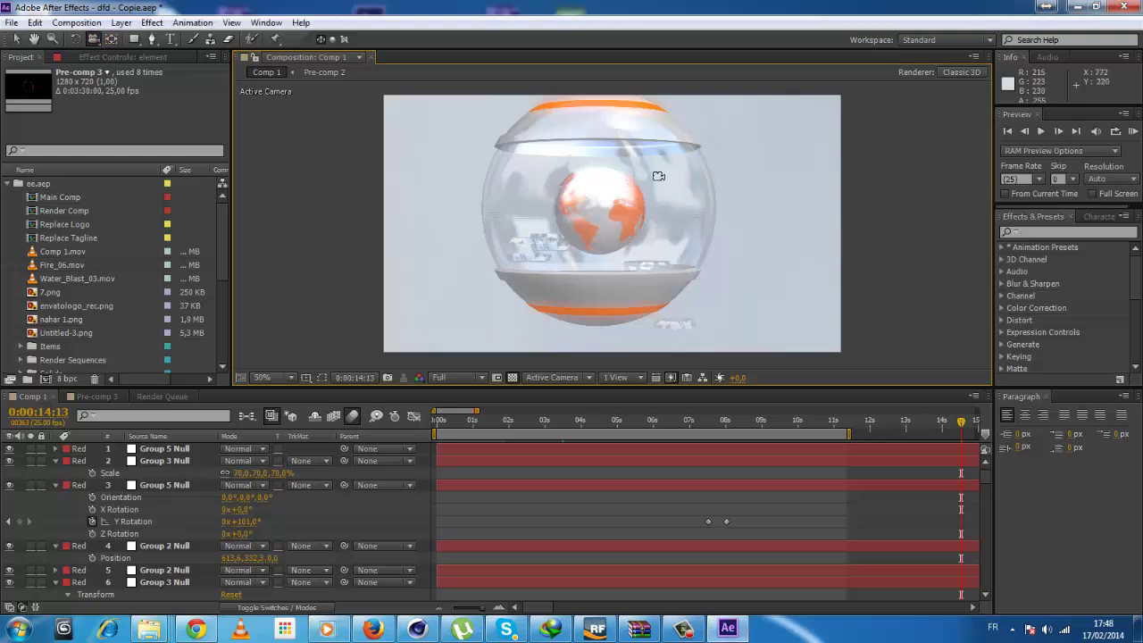
pyautogui.scroll(-10, 269, 512)
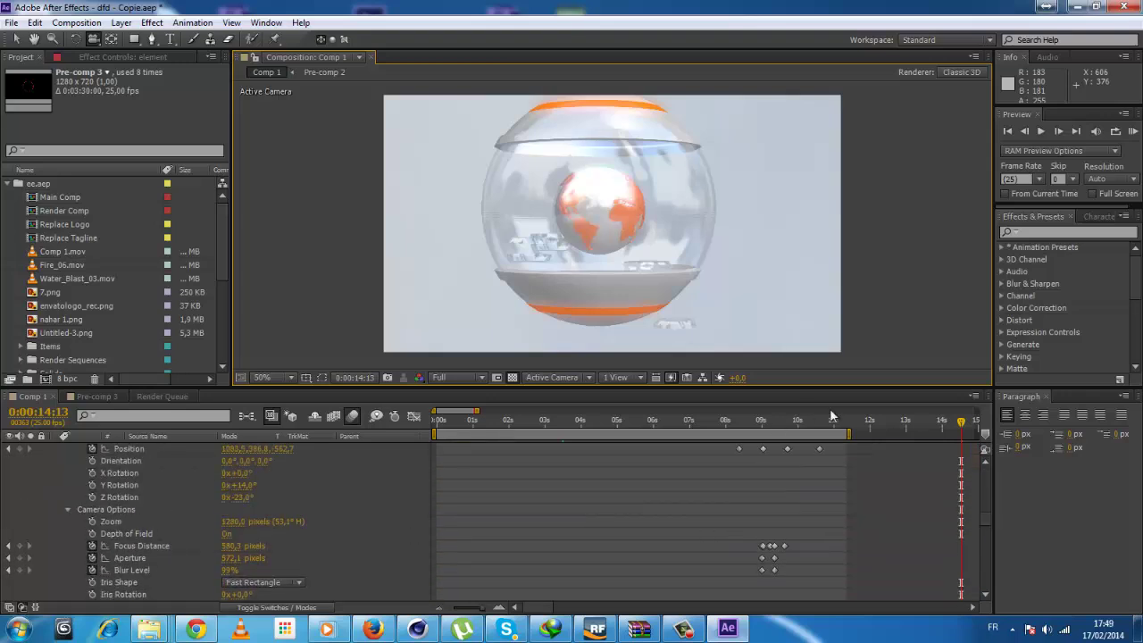
pyautogui.moveTo(818, 420); pyautogui.dragTo(793, 423)
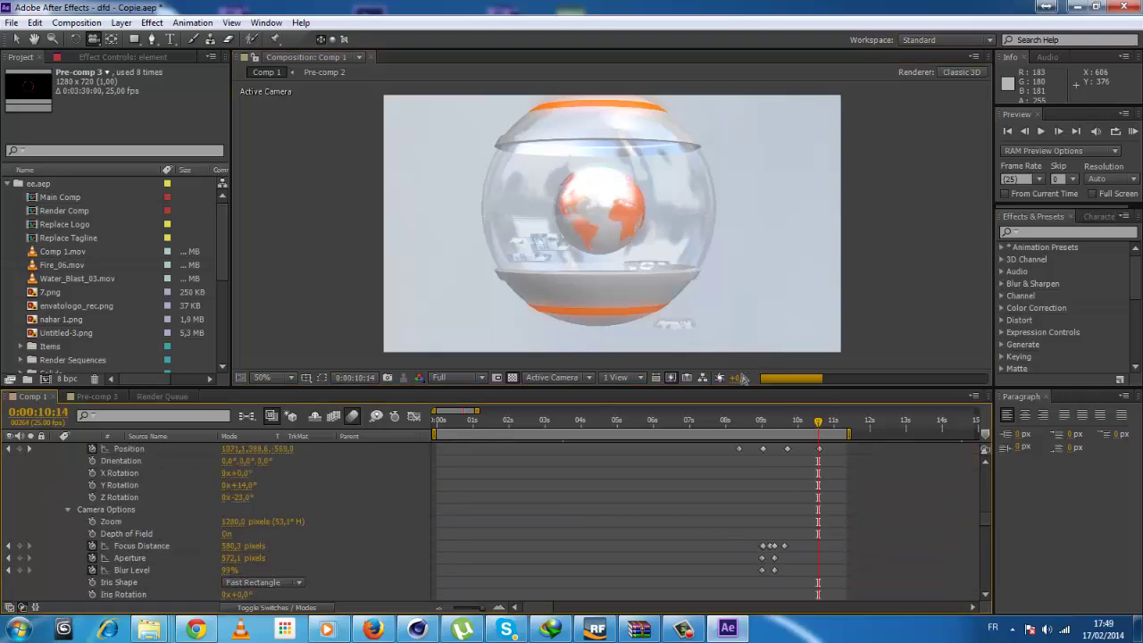
pyautogui.click(760, 421)
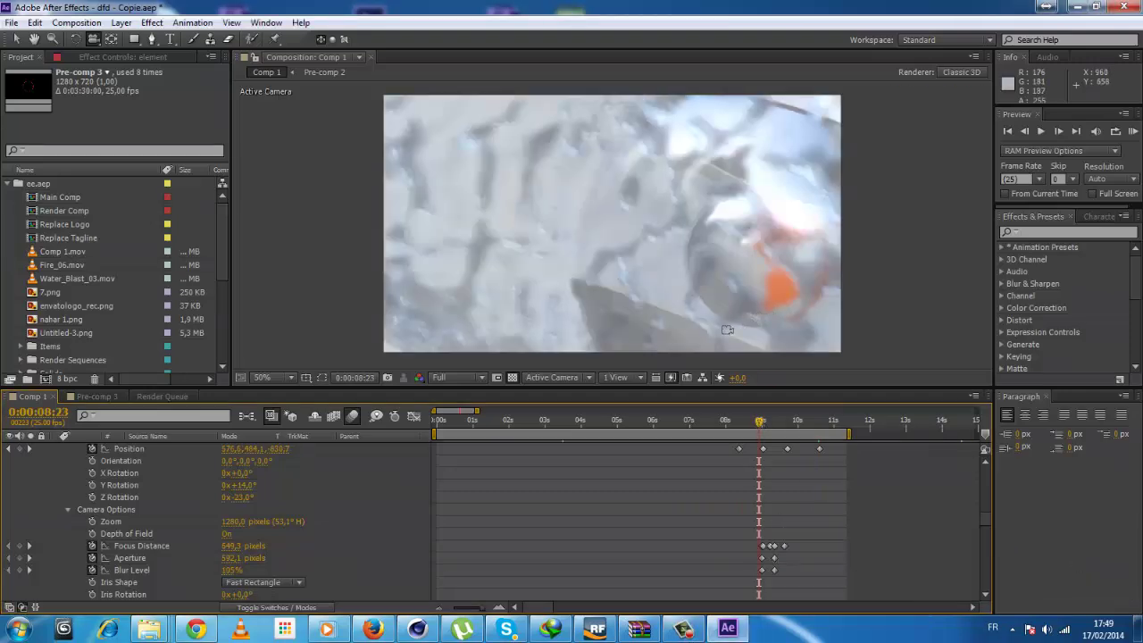
# Step: Check the ttr video at 8 seconds, return to After Effects and orbit the camera around the globe and water at 0:00:08:23
pyautogui.click(327, 628)
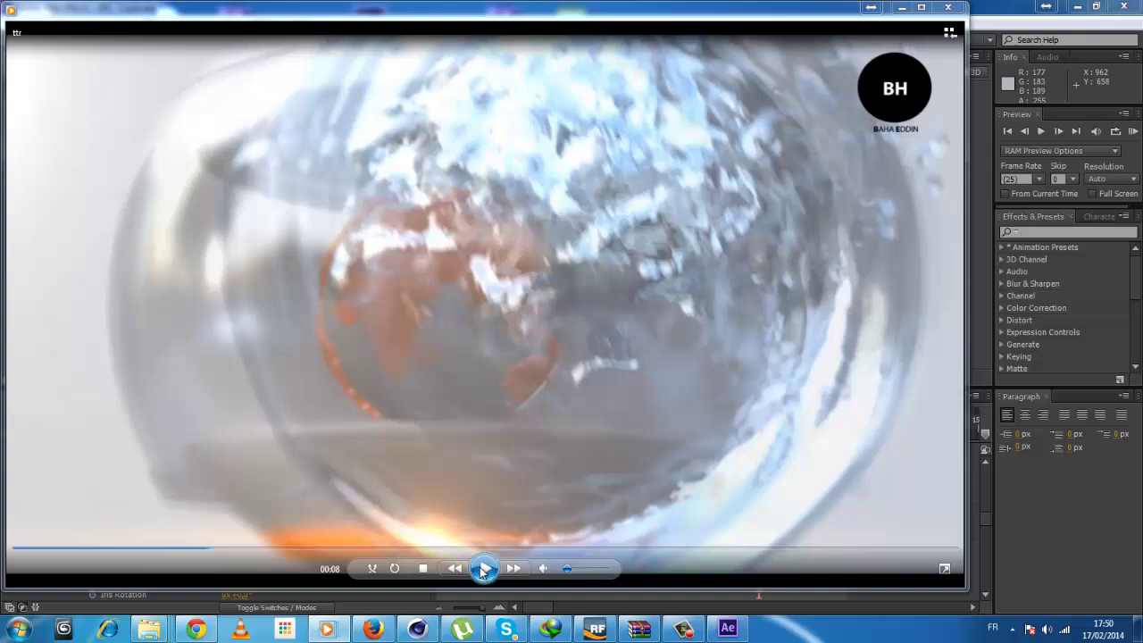
pyautogui.click(1030, 557)
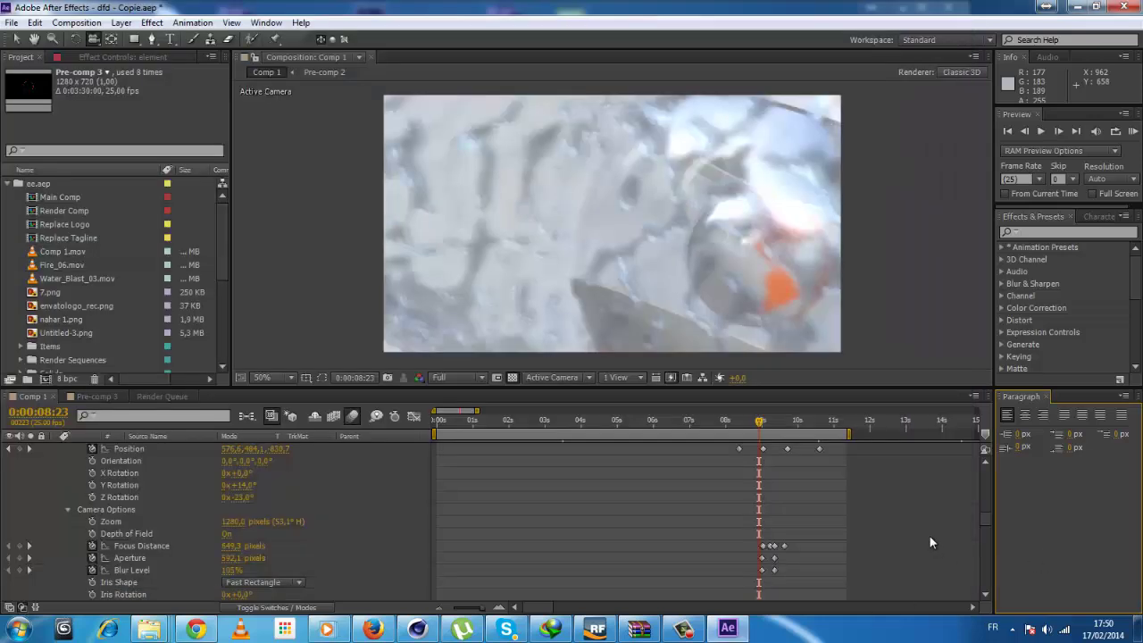
pyautogui.moveTo(682, 282); pyautogui.dragTo(692, 284)
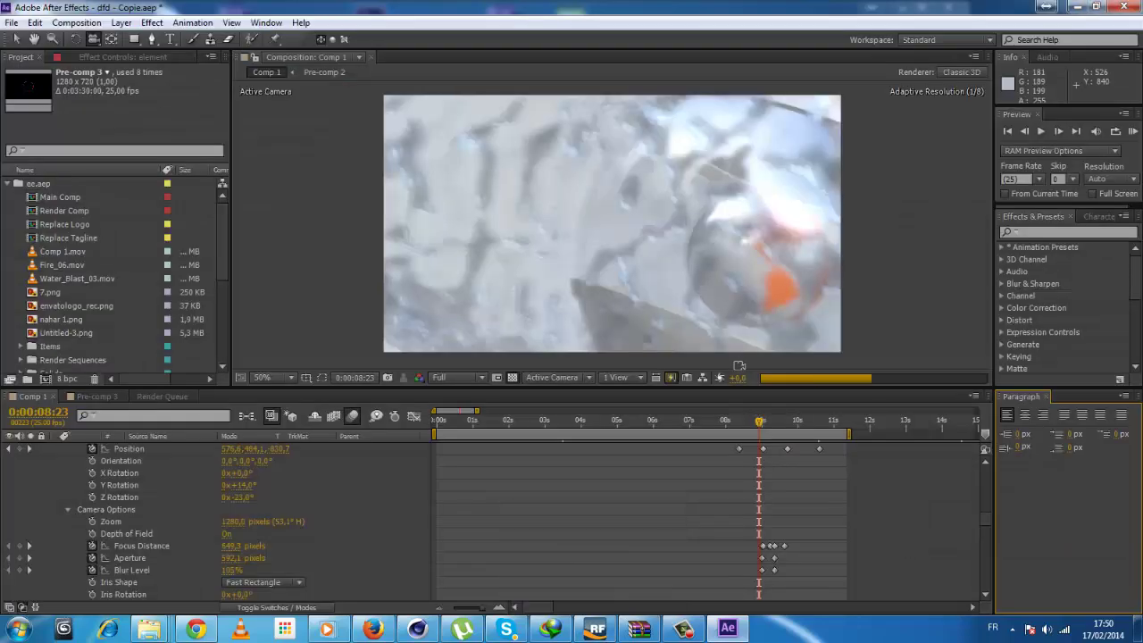
pyautogui.click(681, 254)
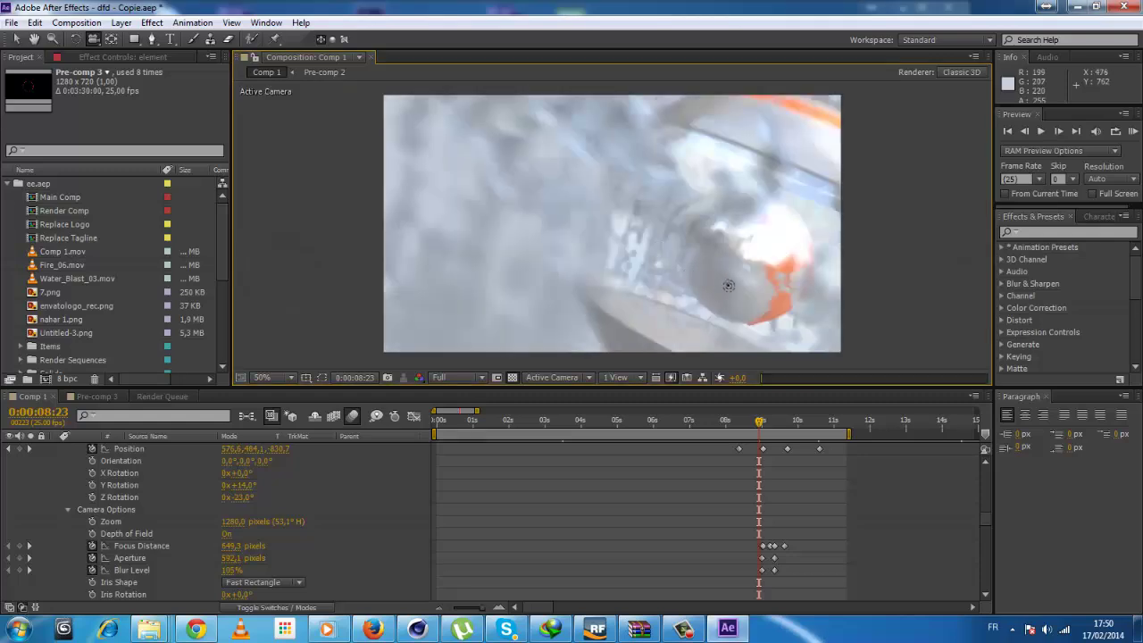
pyautogui.moveTo(771, 288); pyautogui.dragTo(819, 286)
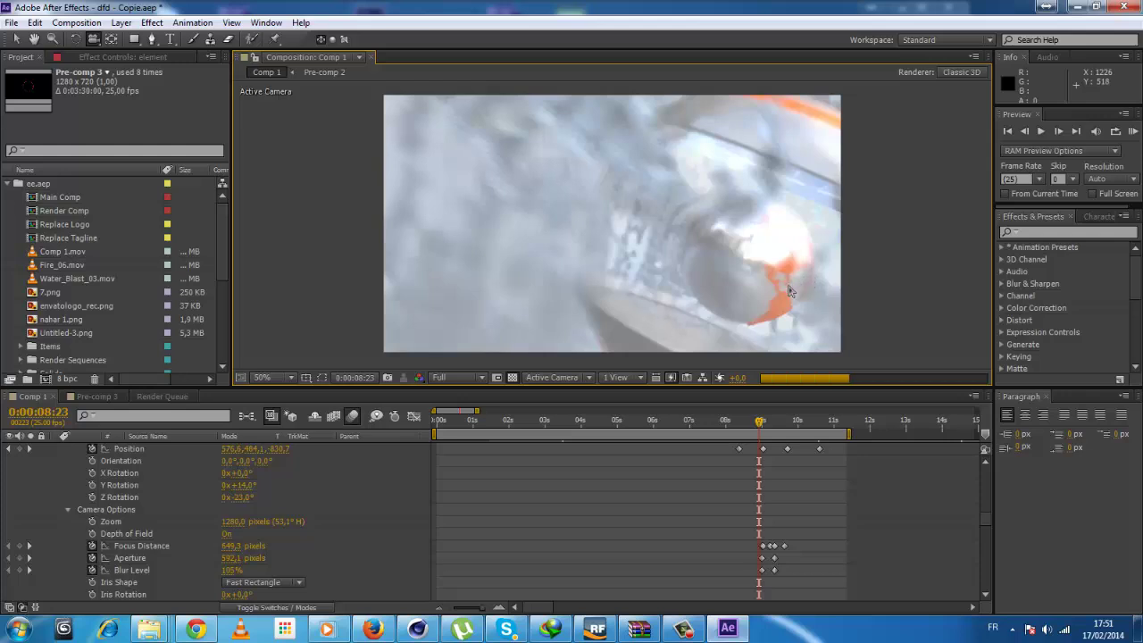
# Step: Switch to RealFlow and scrub the bb.flw simulation to frame 43 to examine the fluid filling the sphere
pyautogui.click(682, 629)
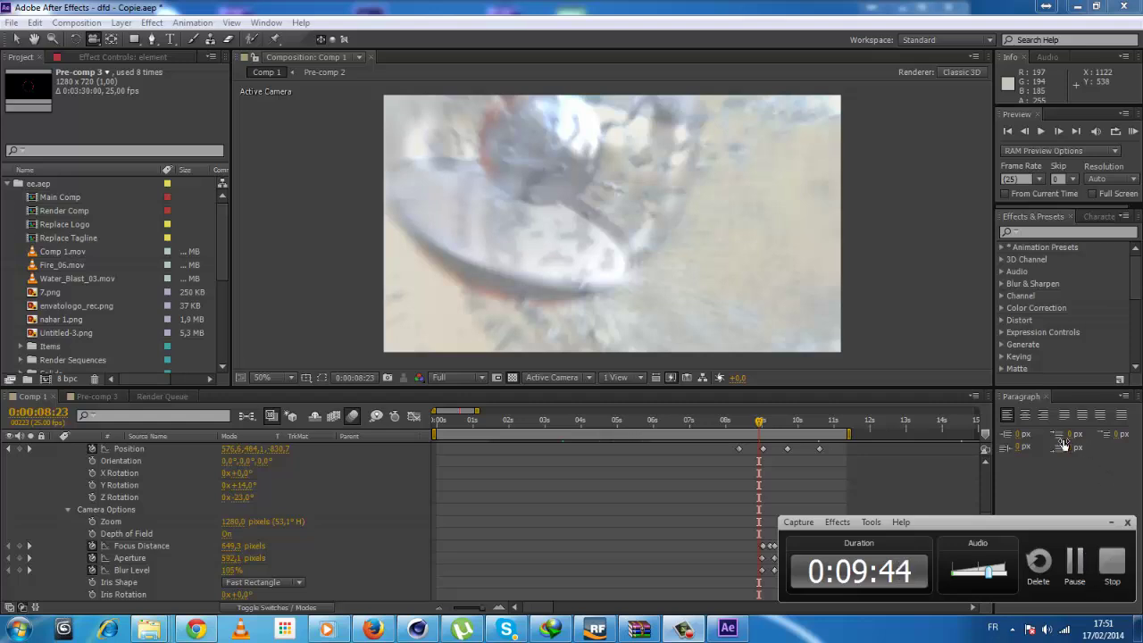
pyautogui.click(597, 629)
pyautogui.click(597, 629)
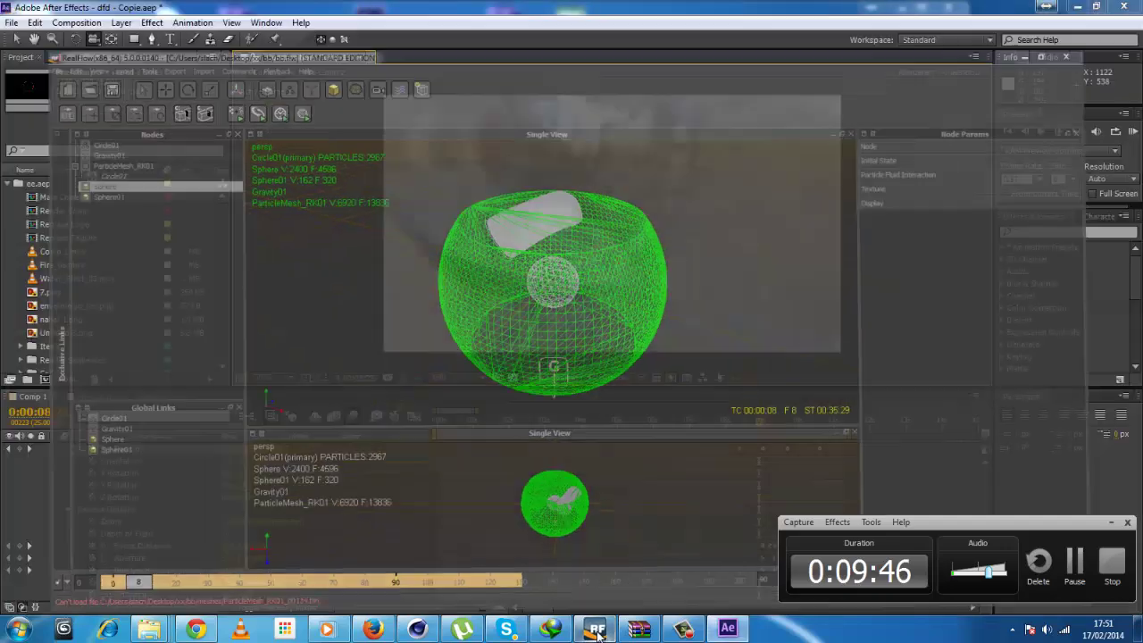
pyautogui.click(596, 629)
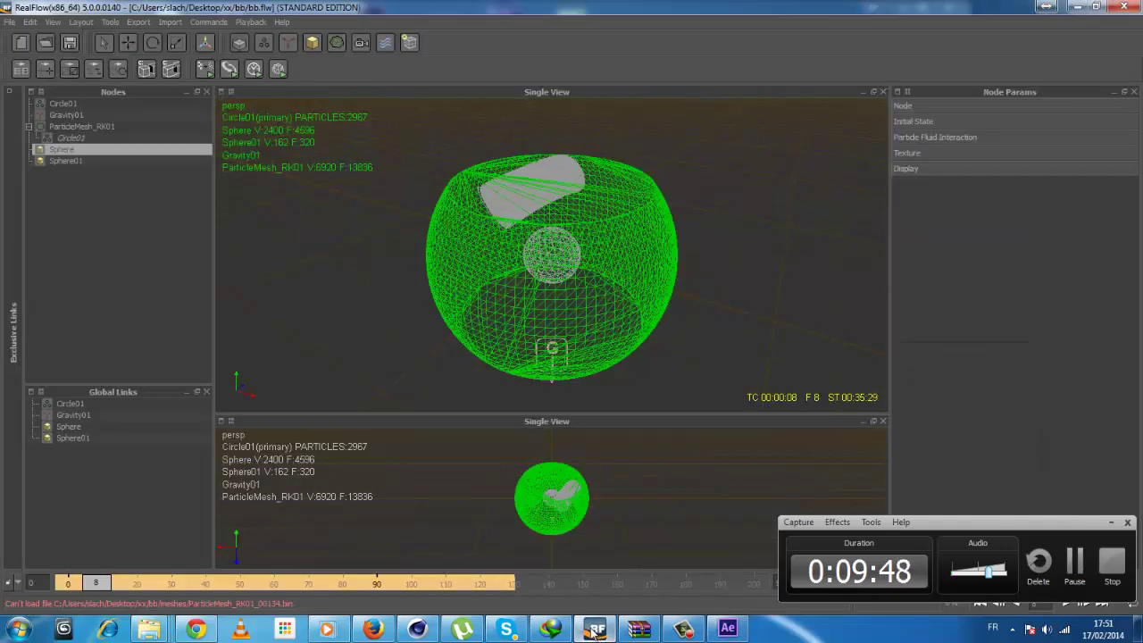
pyautogui.moveTo(95, 585)
pyautogui.mouseDown()
pyautogui.moveTo(248, 585)
pyautogui.moveTo(279, 596)
pyautogui.moveTo(220, 588)
pyautogui.mouseUp()
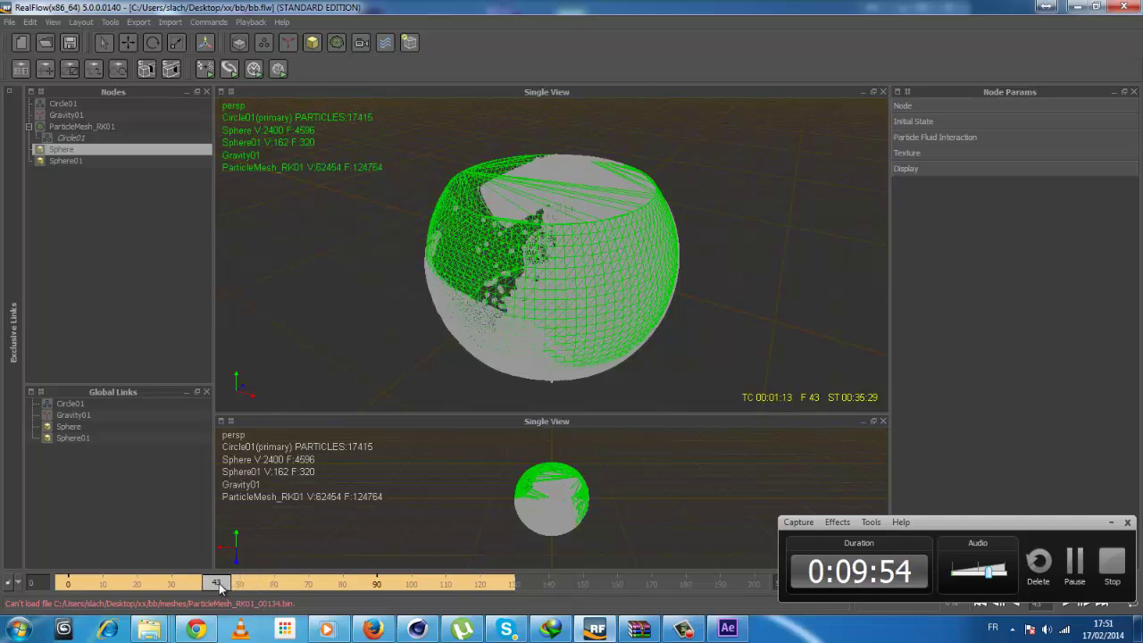